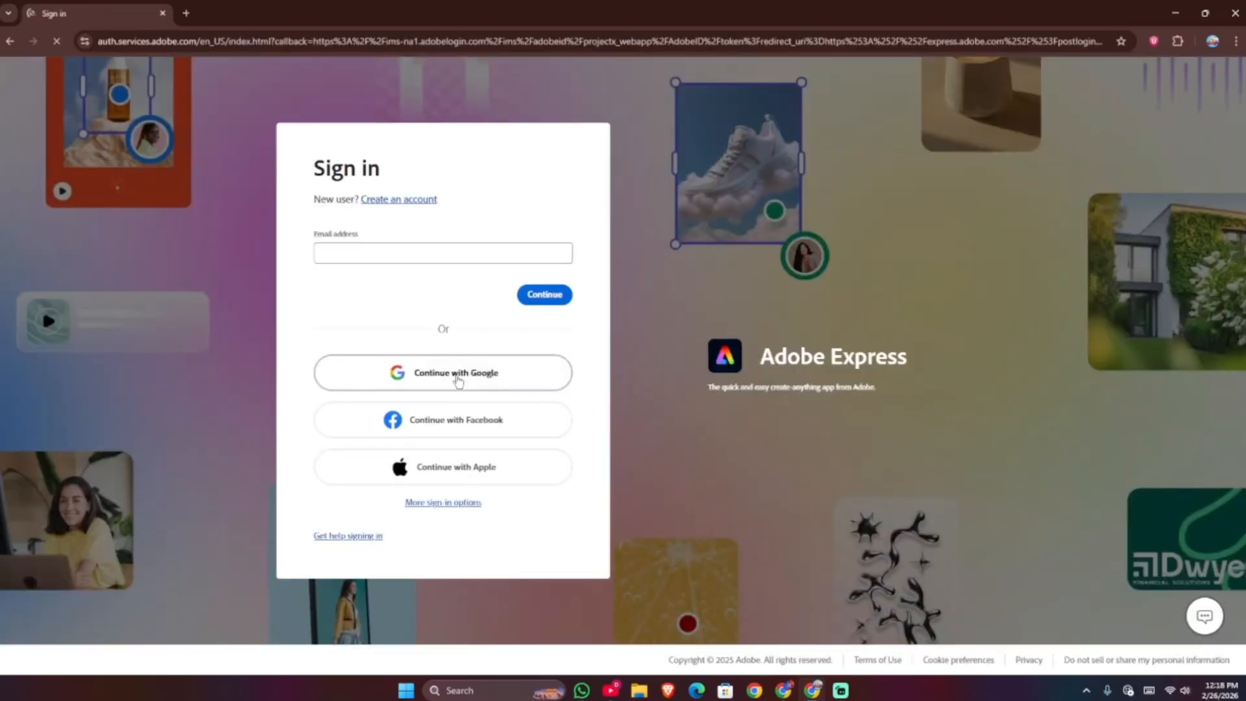
Sign in to Adobe Express with a Google account and allow Adobe to access the account information.
{"action": "left_click", "coordinate": [458, 380]}
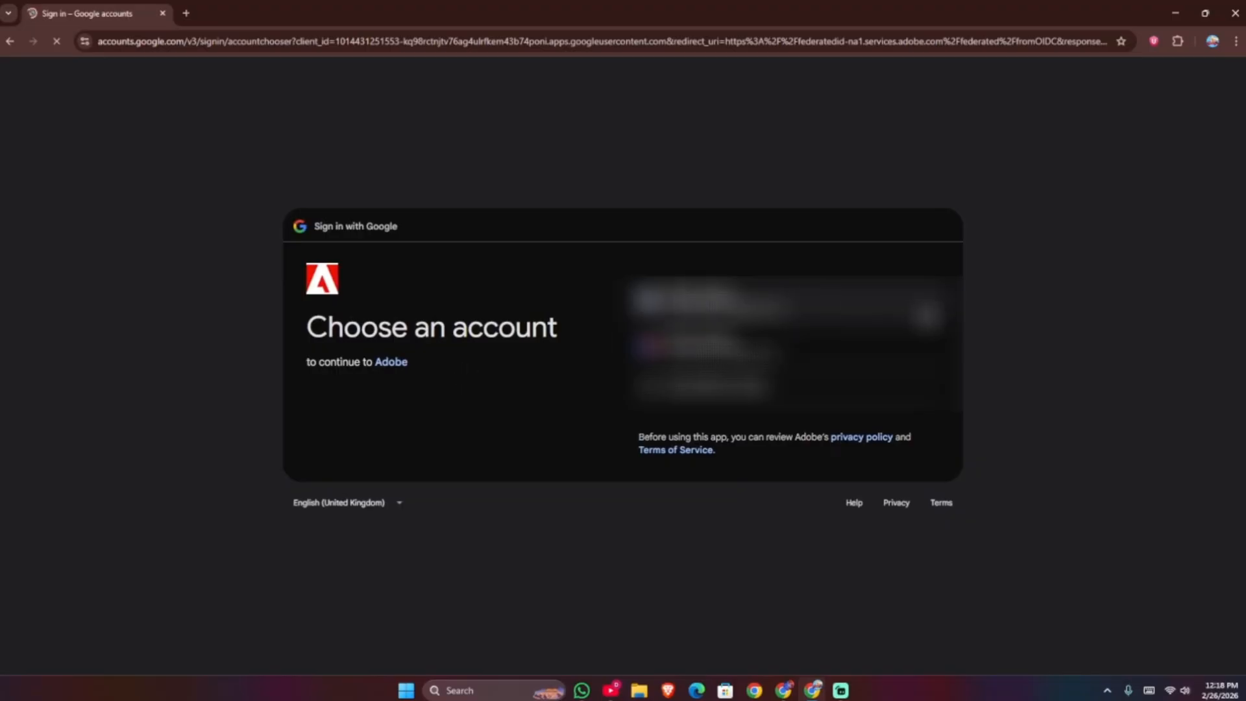
{"action": "left_click", "coordinate": [884, 312]}
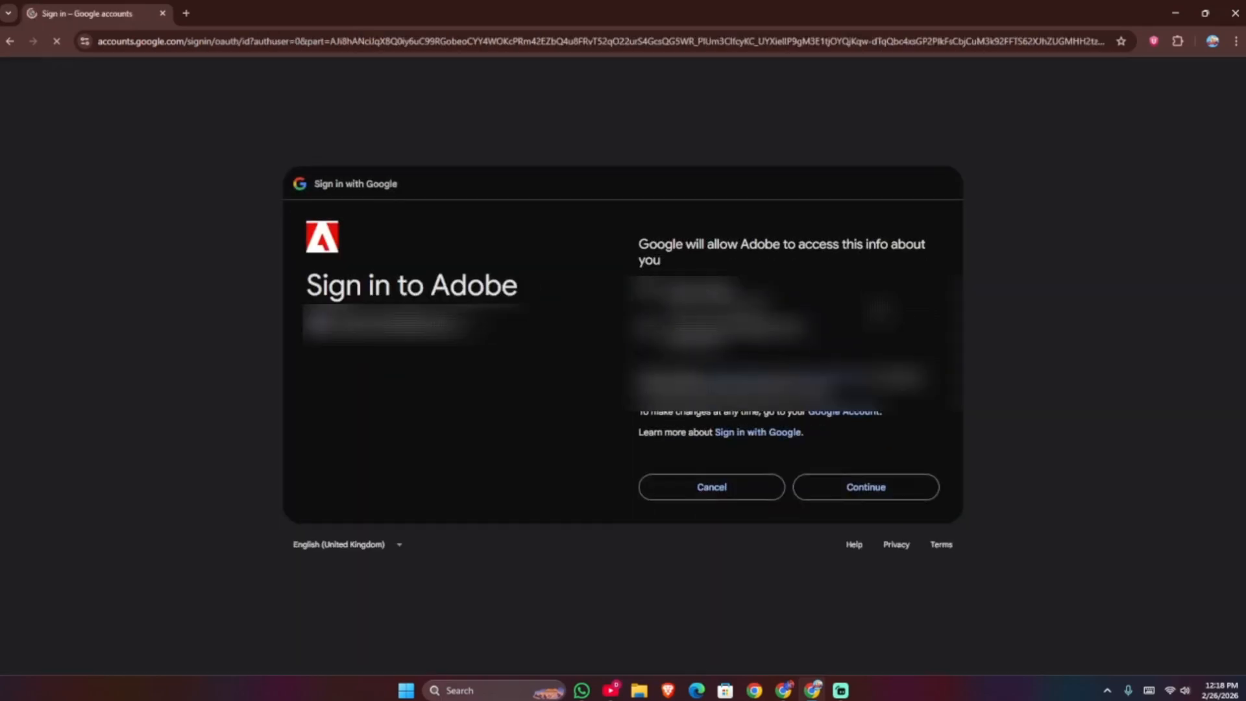
{"action": "left_click", "coordinate": [875, 492]}
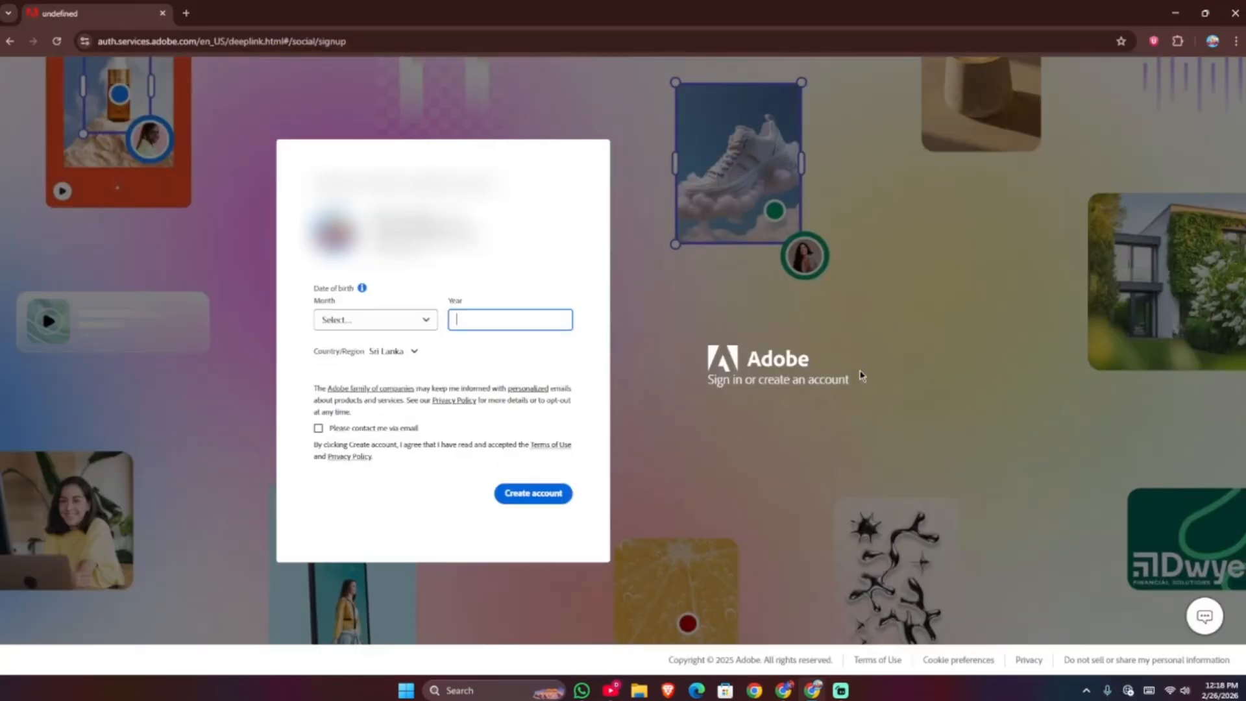
Enter the birth month and year in the sign-up form and create the Adobe account.
{"action": "left_click", "coordinate": [392, 323]}
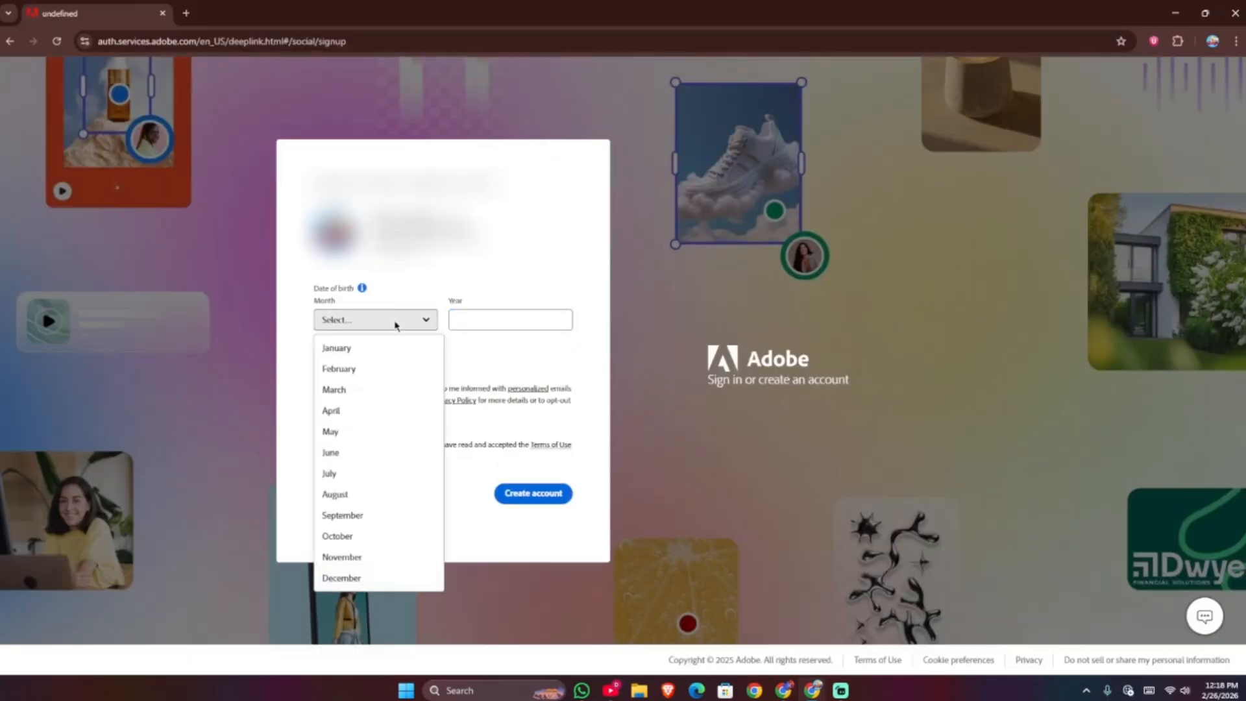
{"action": "left_click", "coordinate": [377, 390]}
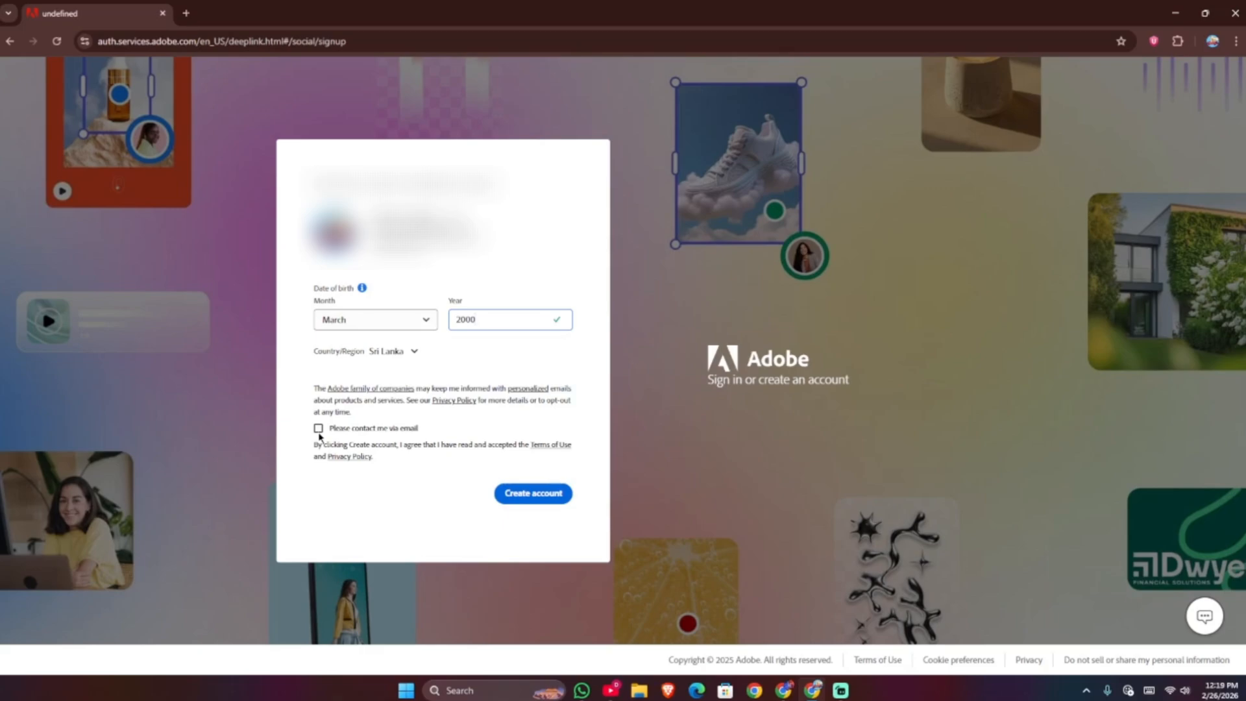
{"action": "left_click", "coordinate": [523, 497]}
{"action": "key", "text": "Return"}
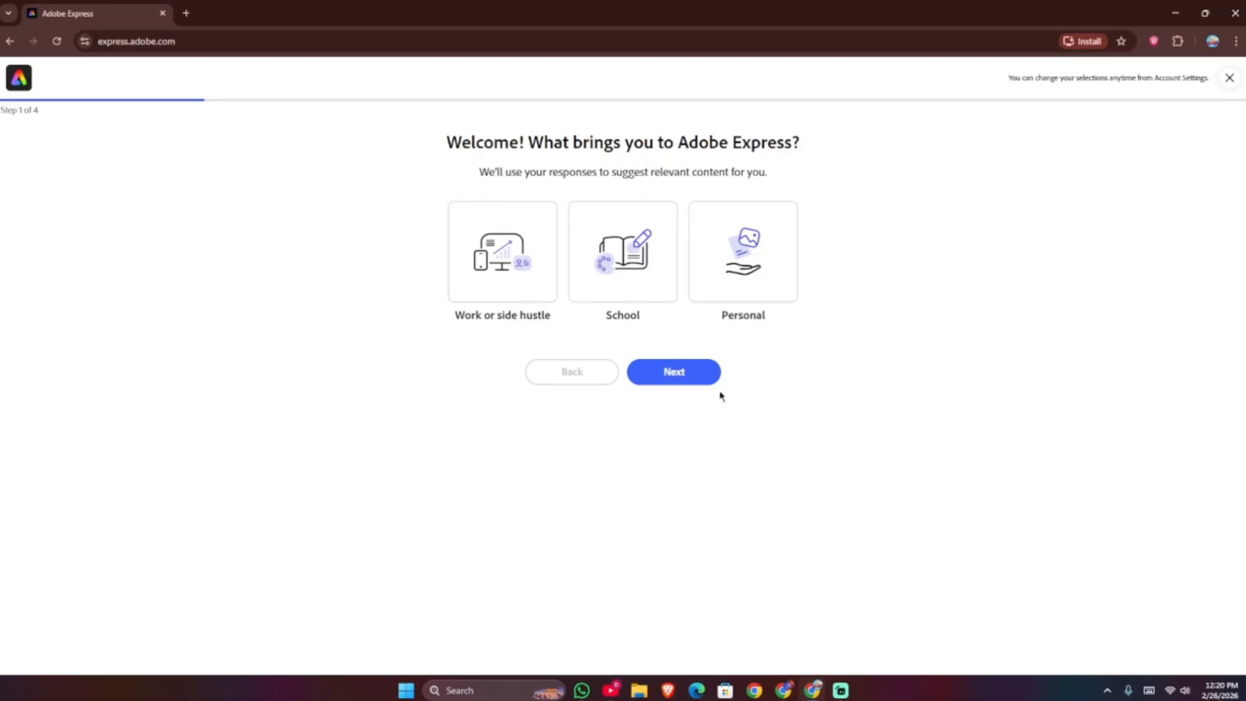
Answer the onboarding question about purpose and select every content type, from Social media content to Infographic, as things to make.
{"action": "left_click", "coordinate": [601, 226]}
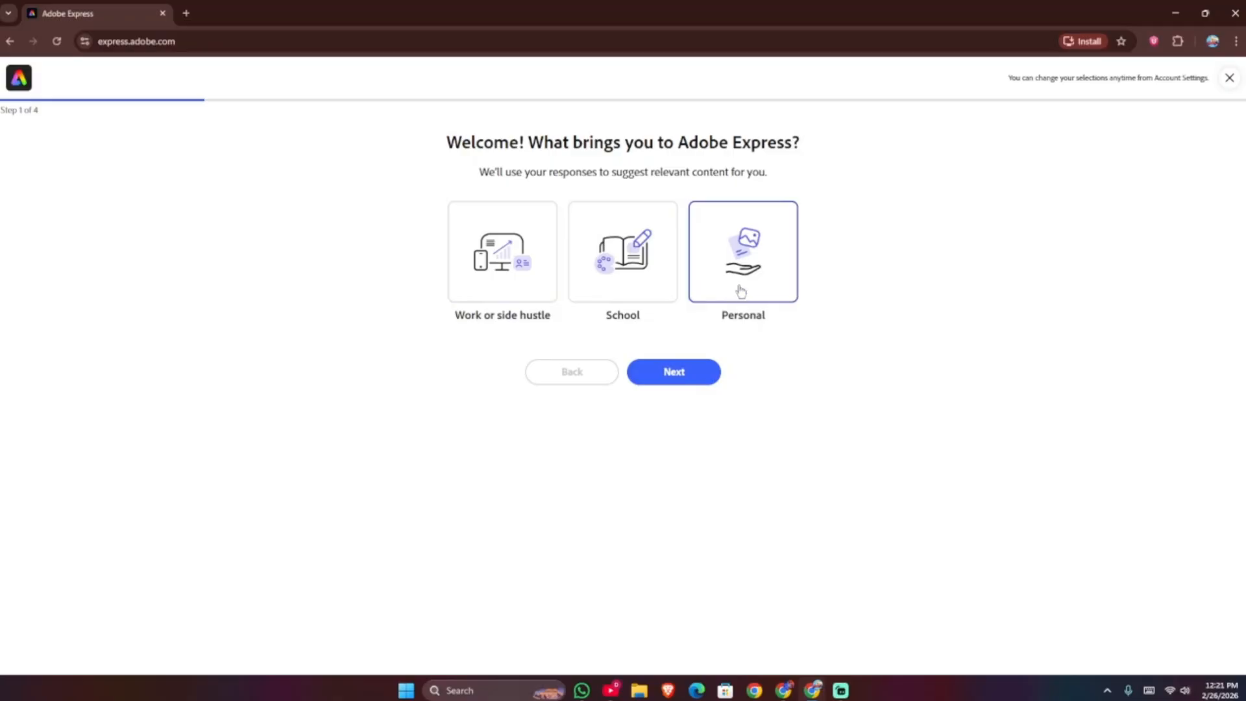
{"action": "left_click", "coordinate": [692, 380]}
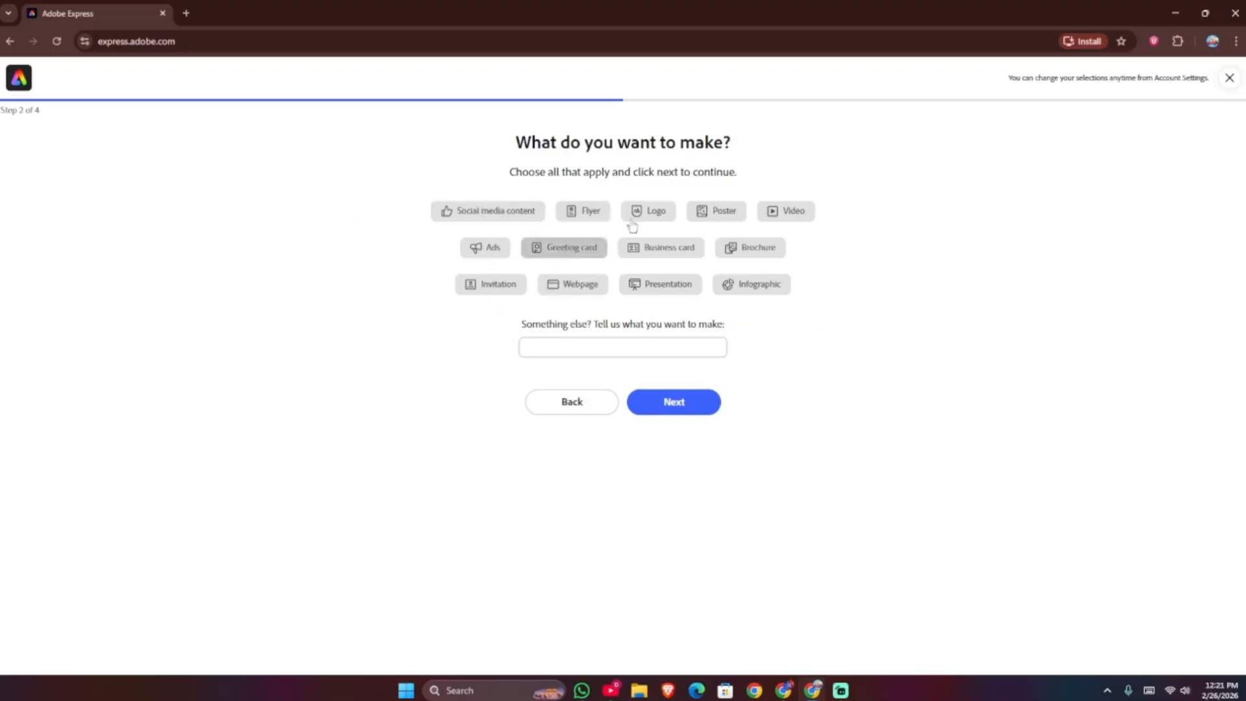
{"action": "left_click", "coordinate": [514, 216]}
{"action": "left_click", "coordinate": [580, 214]}
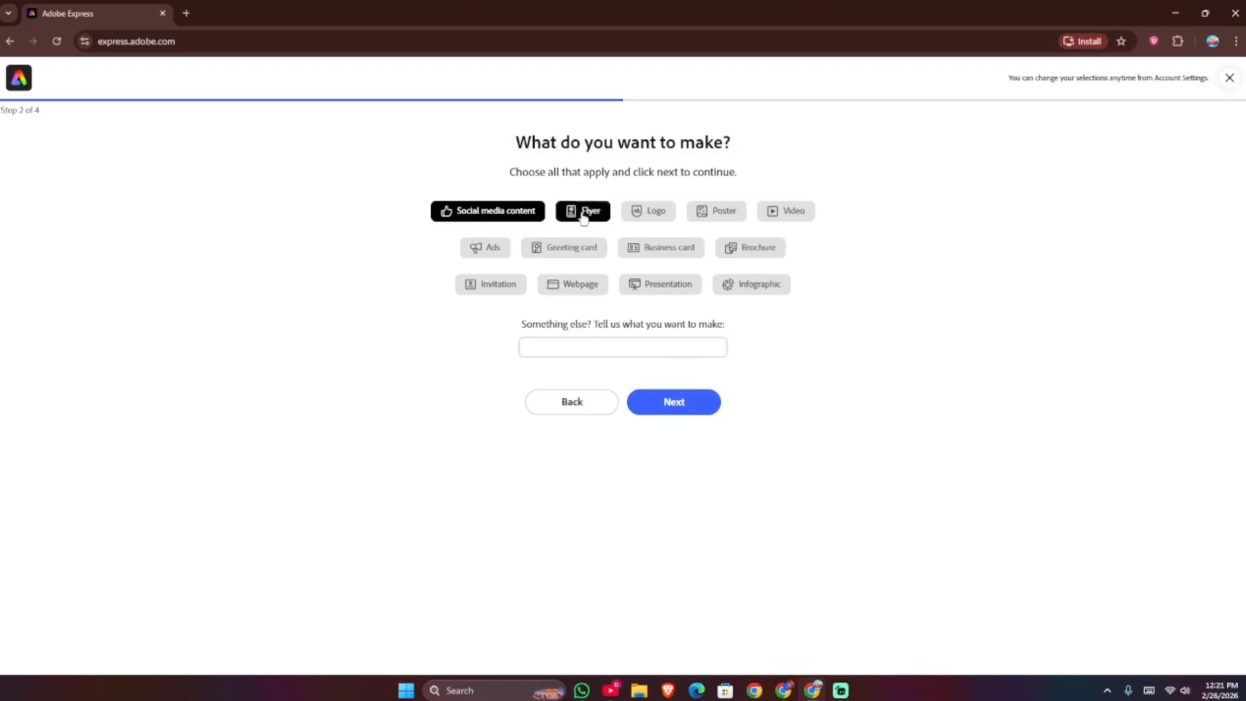
{"action": "left_click", "coordinate": [649, 215]}
{"action": "left_click", "coordinate": [709, 218]}
{"action": "left_click", "coordinate": [766, 220]}
{"action": "left_click", "coordinate": [756, 248]}
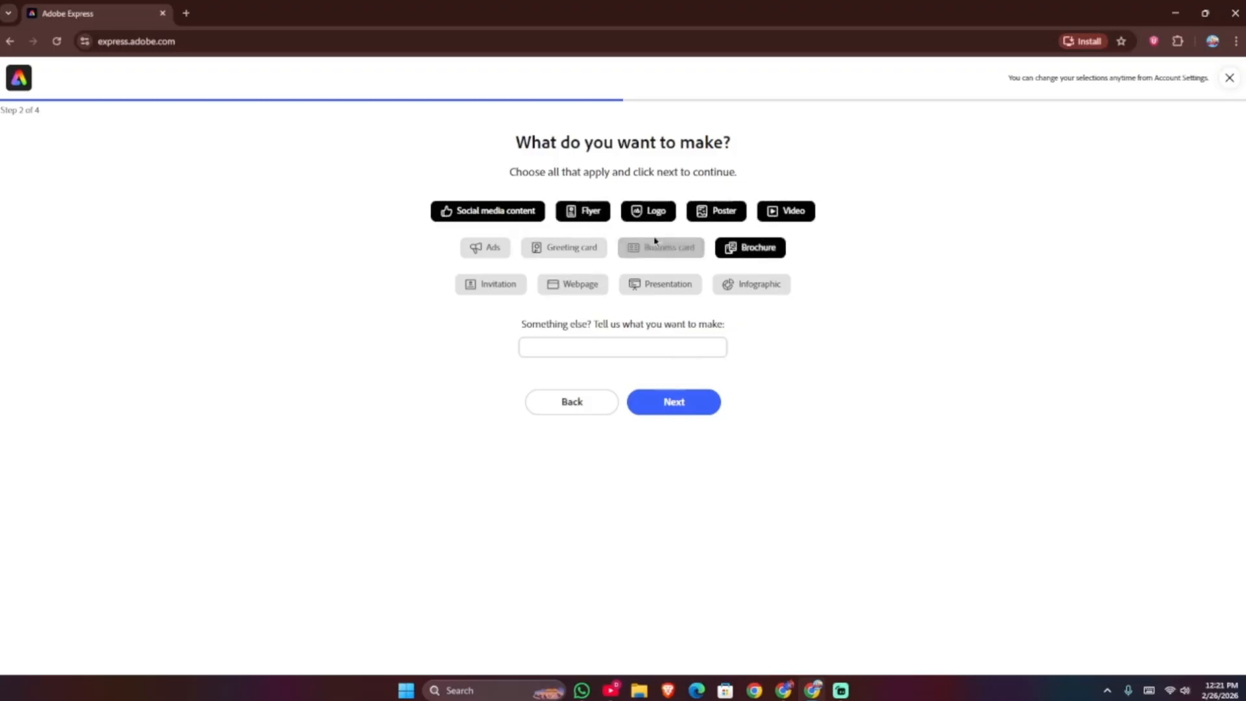
{"action": "left_click", "coordinate": [678, 249]}
{"action": "left_click", "coordinate": [547, 252]}
{"action": "left_click", "coordinate": [486, 248]}
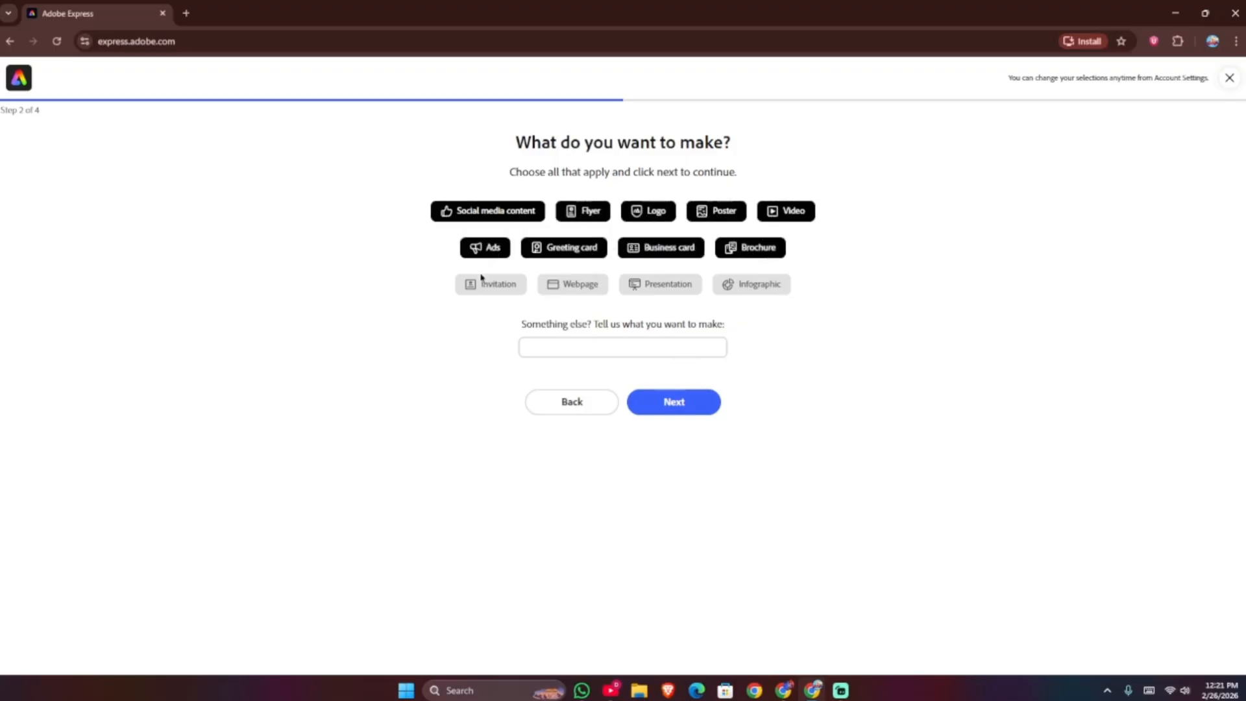
{"action": "left_click", "coordinate": [494, 285]}
{"action": "left_click", "coordinate": [574, 288]}
{"action": "left_click", "coordinate": [648, 291]}
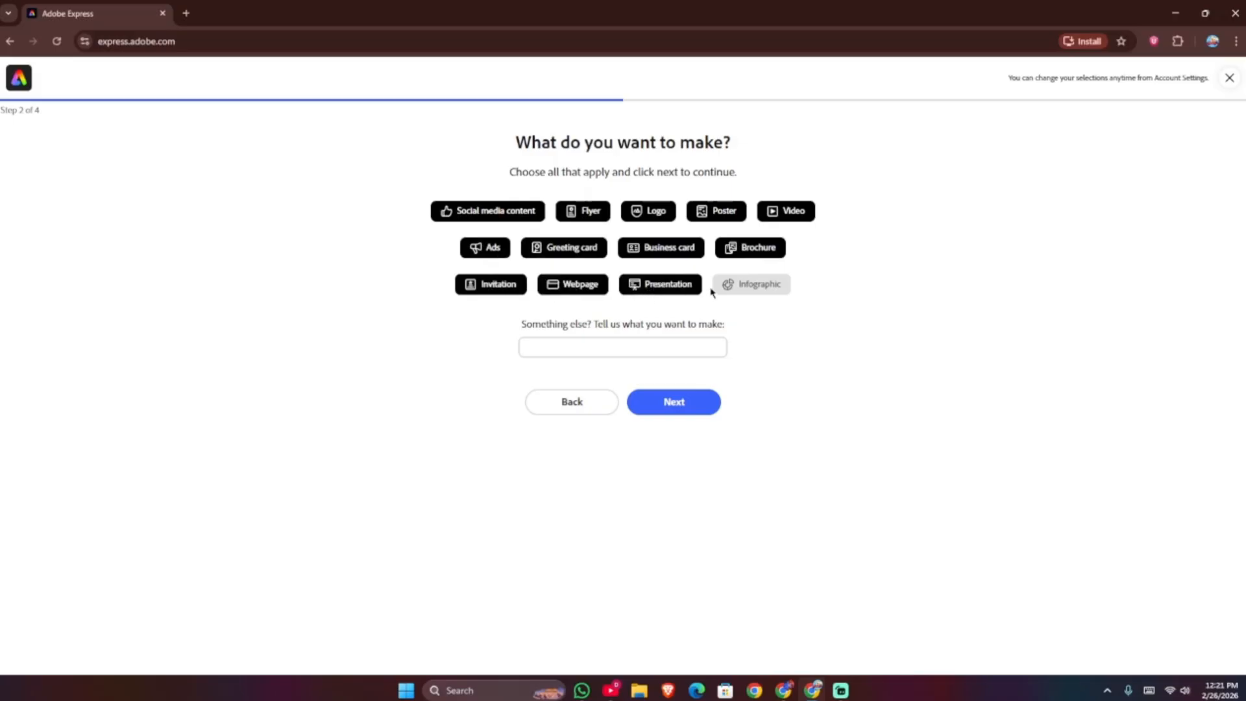
{"action": "left_click", "coordinate": [734, 286]}
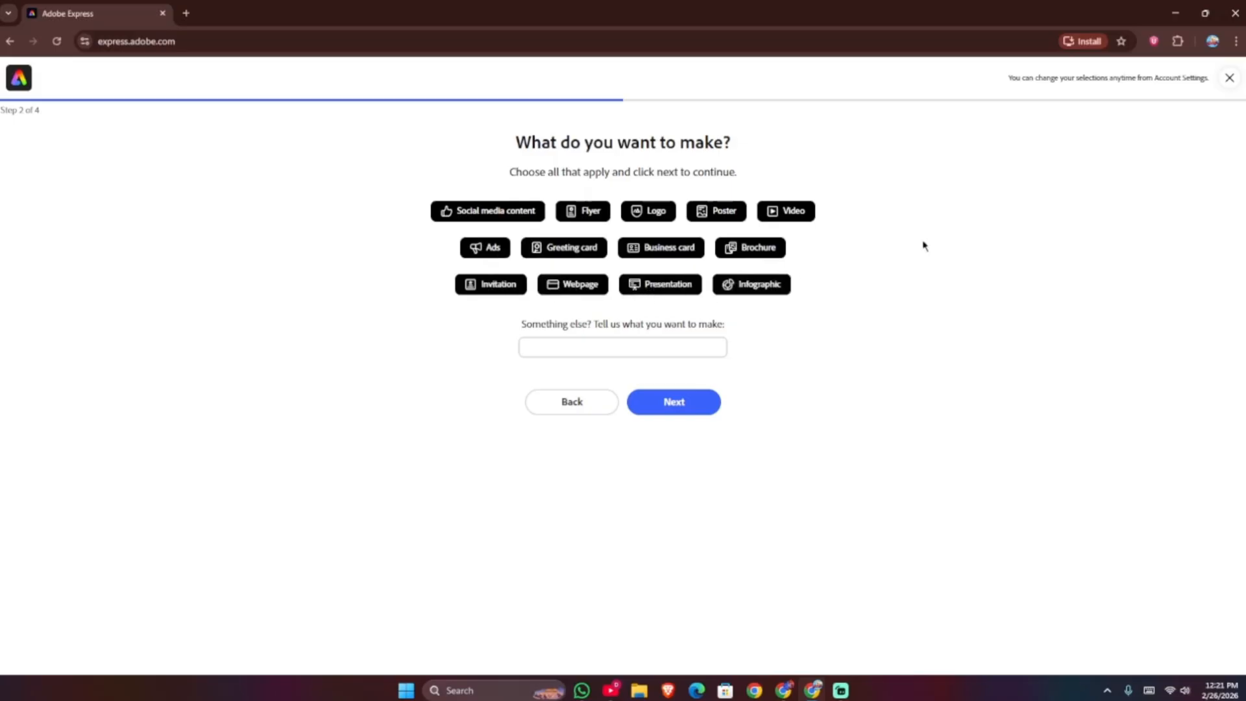
{"action": "left_click", "coordinate": [683, 402]}
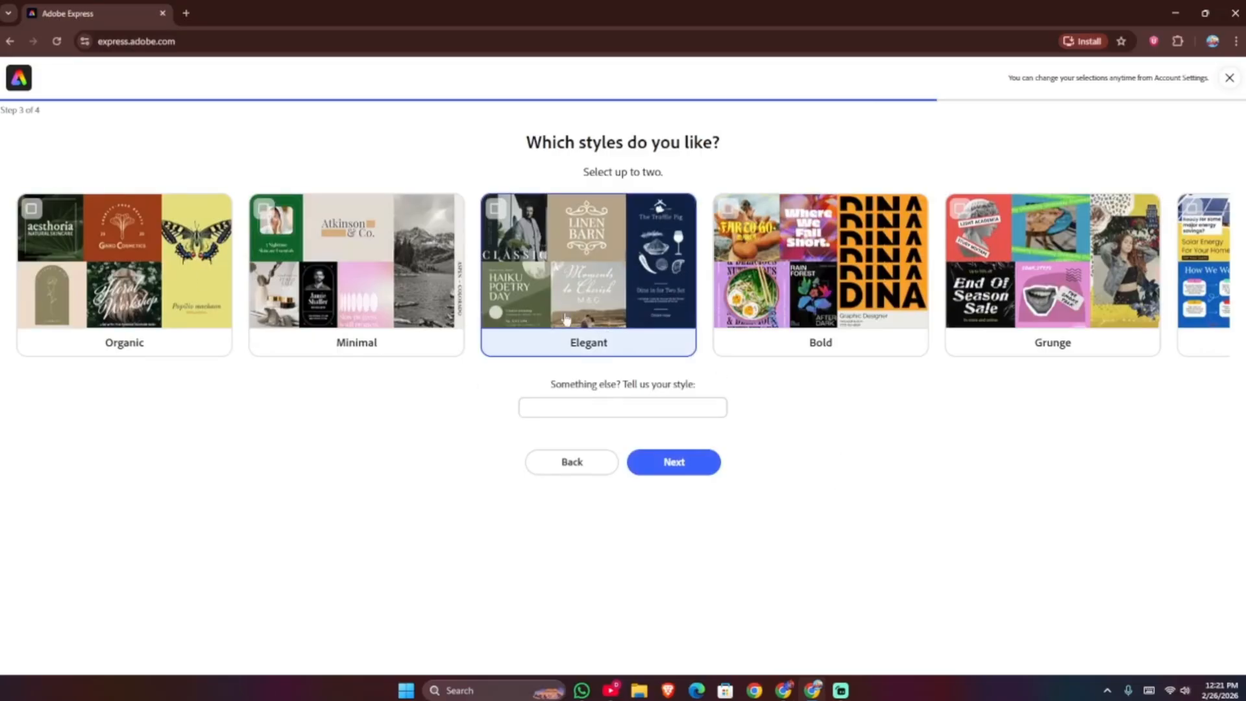
Choose Organic and Minimal as the preferred styles and complete the onboarding questionnaire.
{"action": "left_click", "coordinate": [206, 238]}
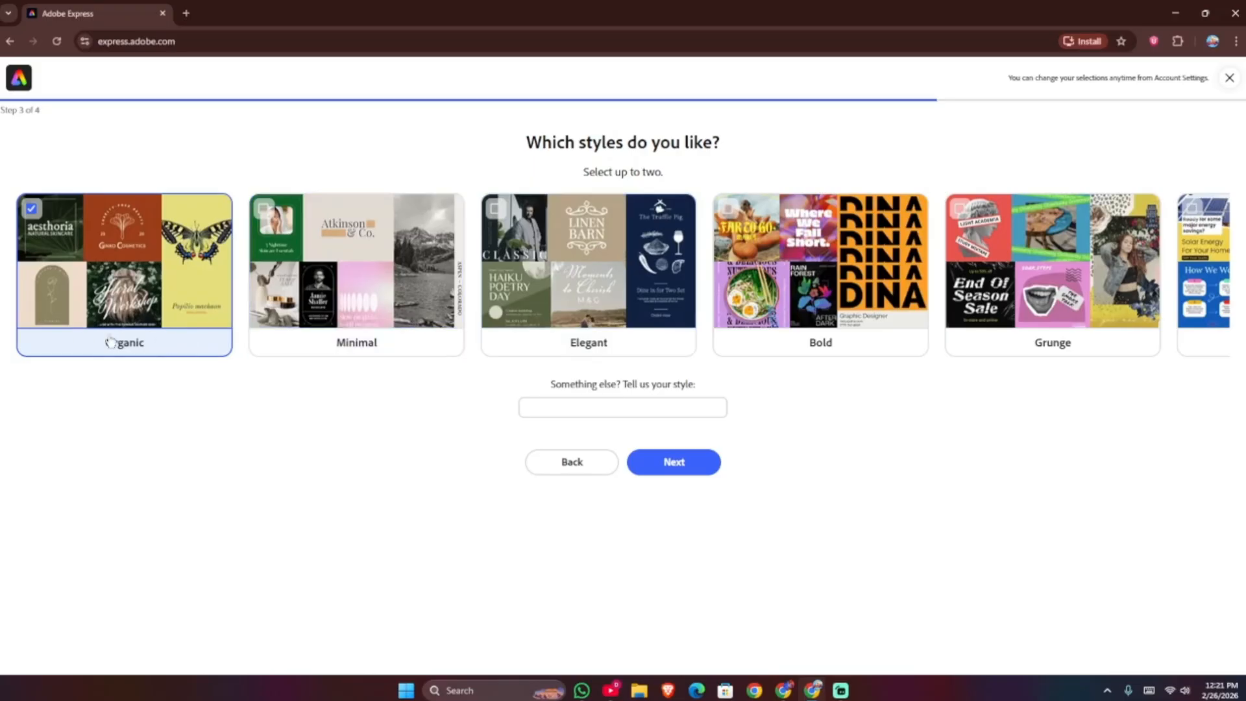
{"action": "left_click", "coordinate": [383, 345]}
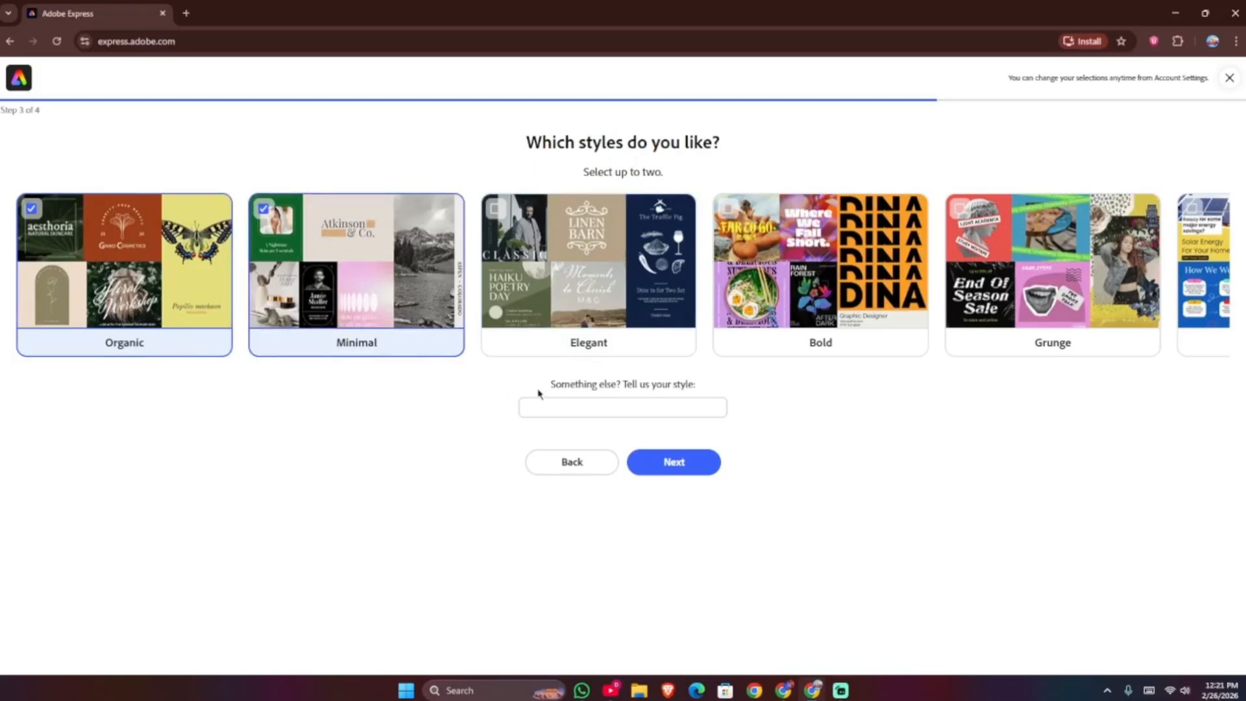
{"action": "left_click", "coordinate": [663, 465]}
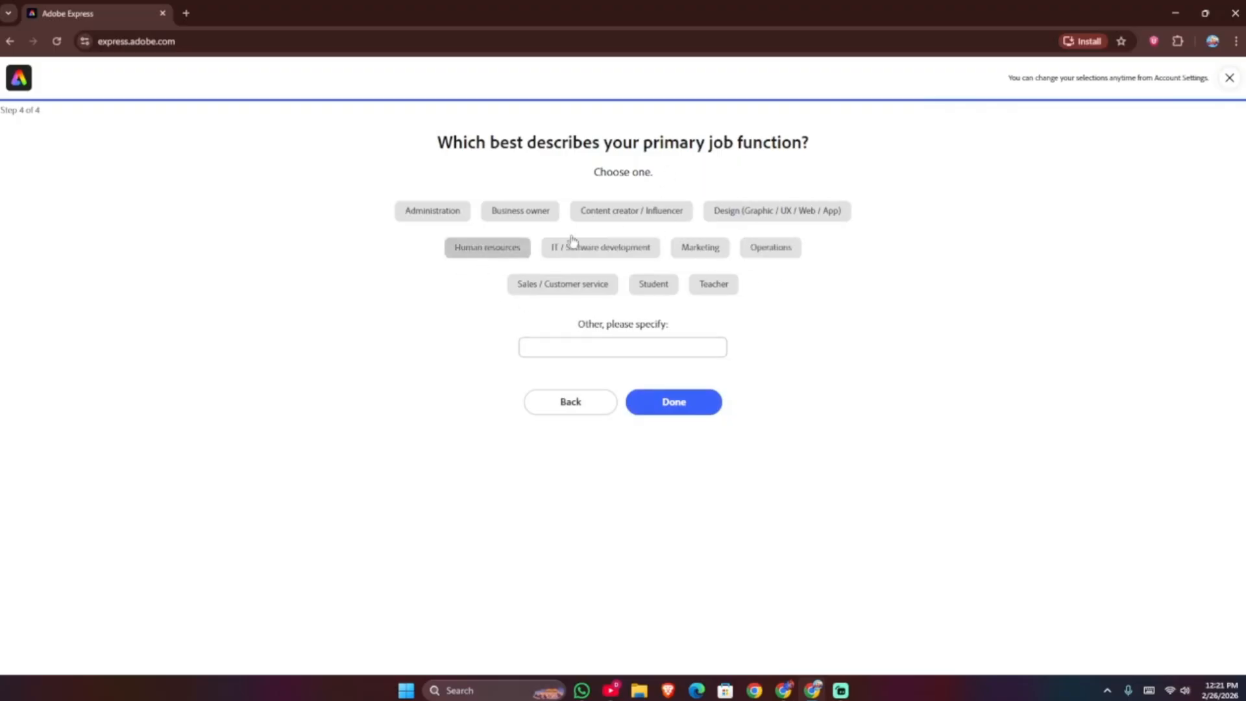
{"action": "left_click", "coordinate": [681, 403]}
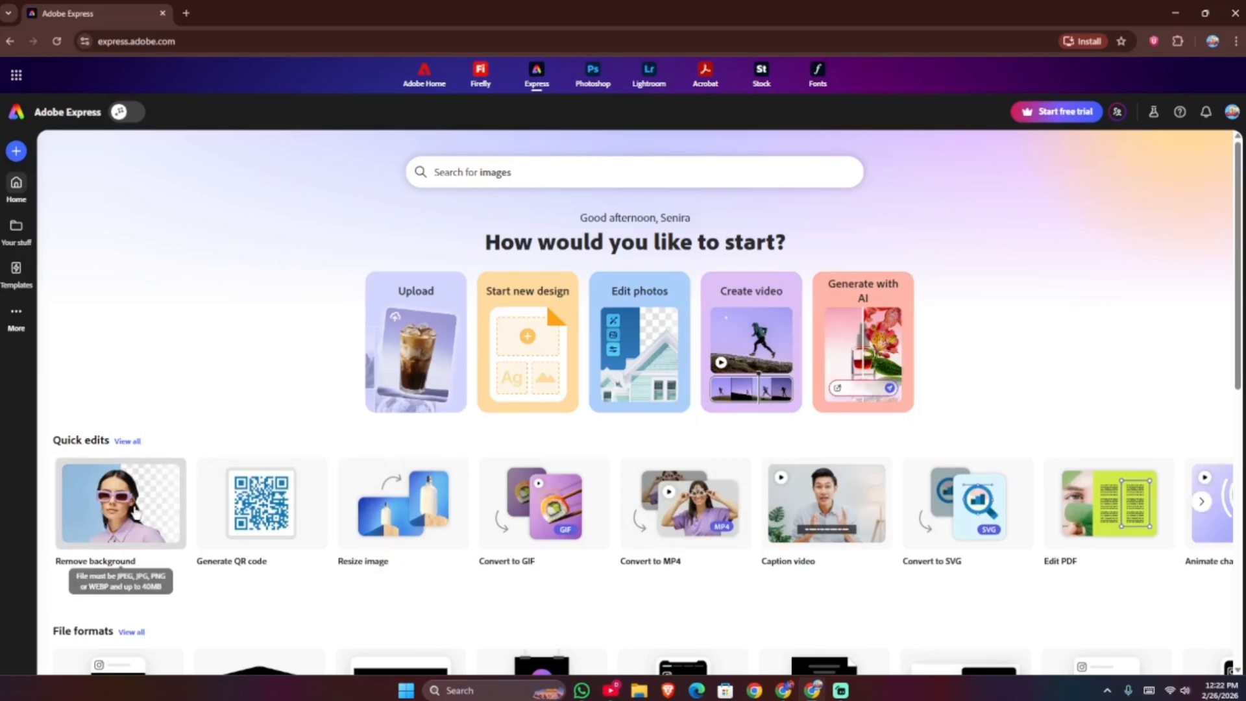
Upload the image of the yellow character with the red cap to the Remove background quick edit.
{"action": "left_click", "coordinate": [135, 512]}
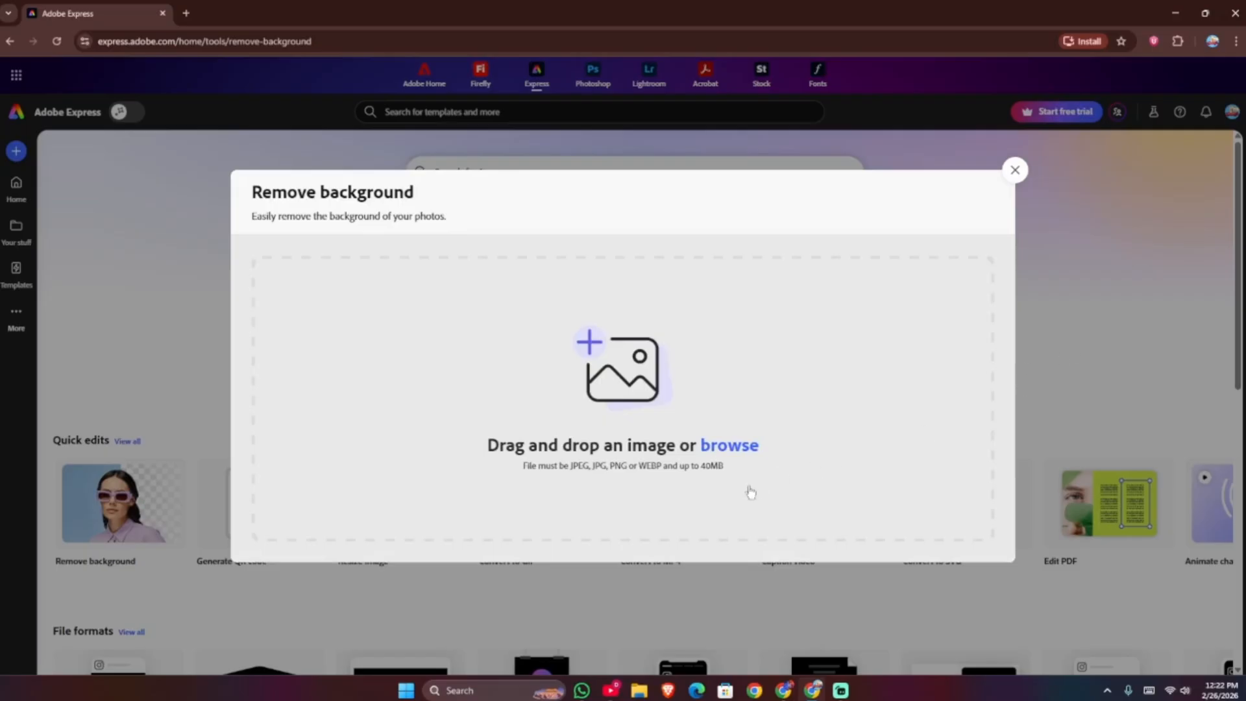
{"action": "left_click", "coordinate": [739, 447]}
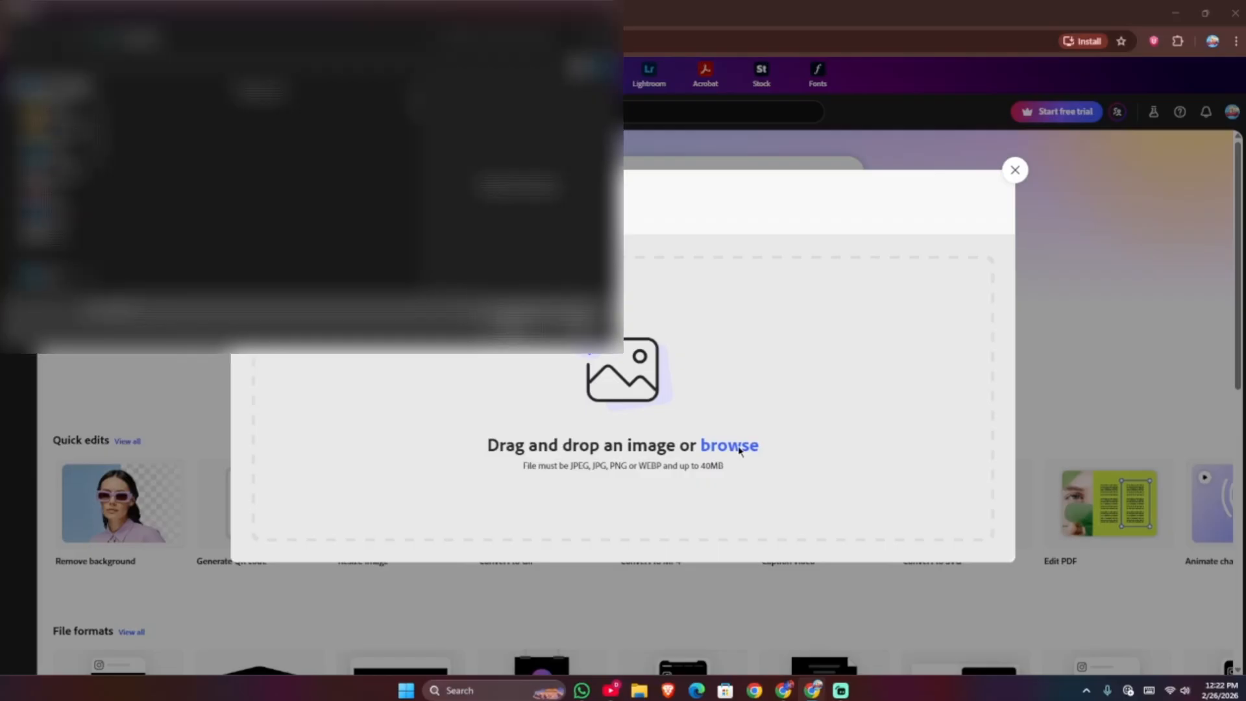
{"action": "left_click", "coordinate": [148, 230]}
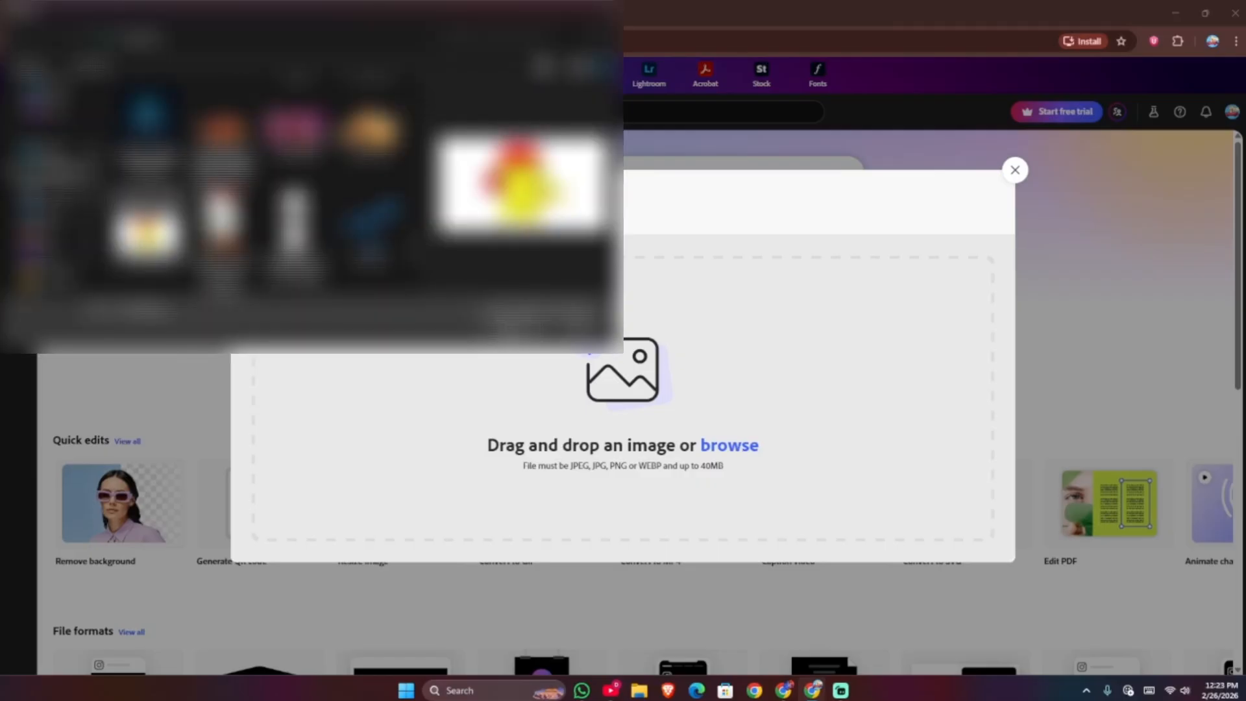
{"action": "left_click", "coordinate": [573, 328]}
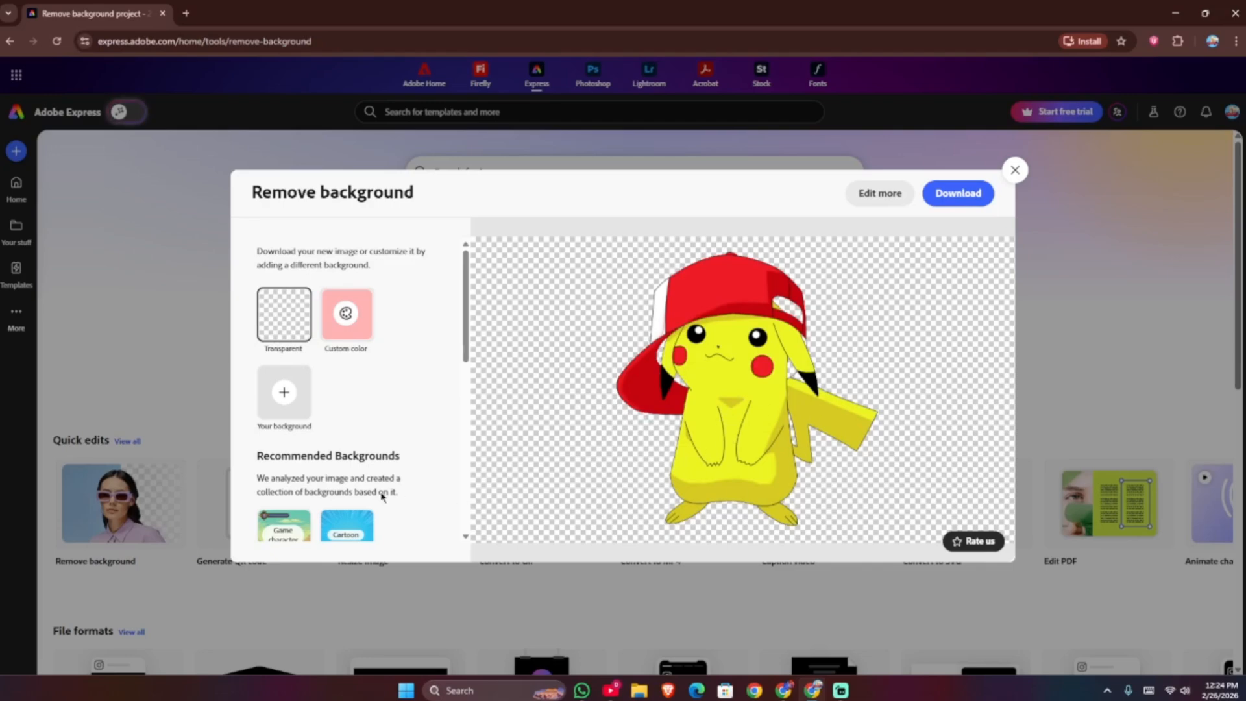
Apply the first Cartoon background, the blue sunburst, behind the cut-out character and download the image.
{"action": "scroll", "coordinate": [376, 490], "scroll_direction": "down", "scroll_amount": 1}
{"action": "left_click", "coordinate": [345, 471]}
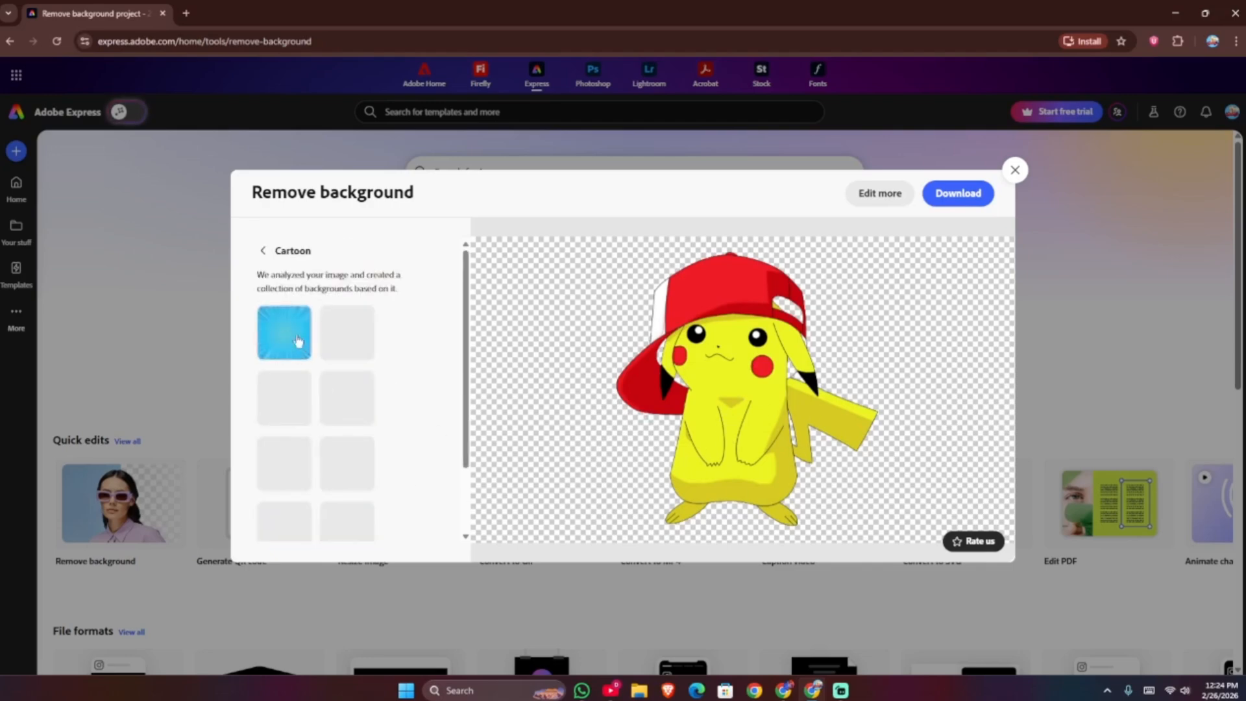
{"action": "left_click", "coordinate": [291, 334]}
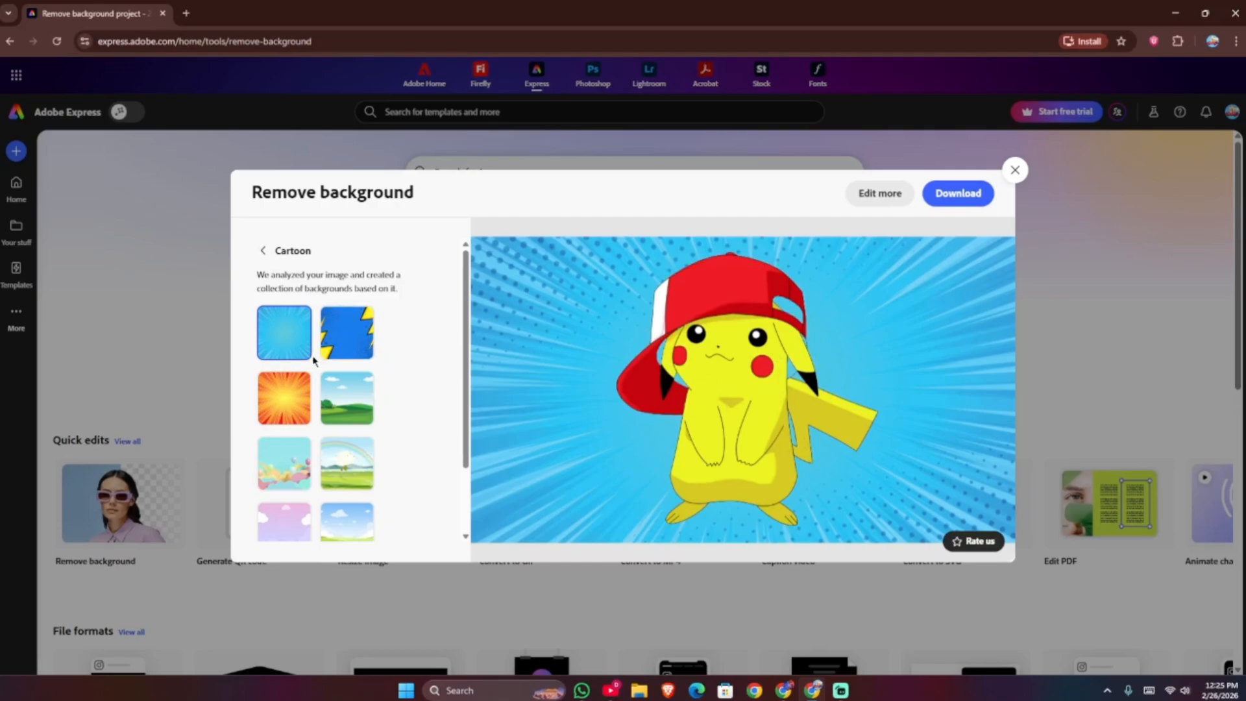
{"action": "left_click", "coordinate": [265, 250]}
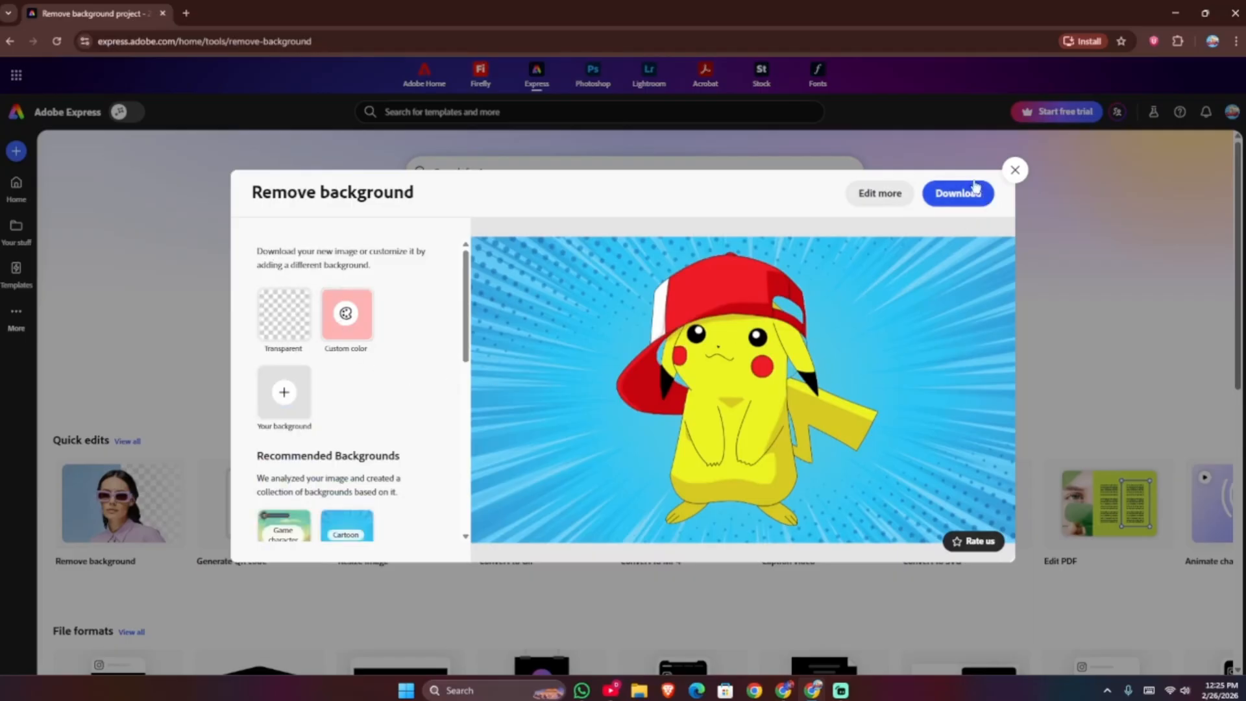
{"action": "left_click", "coordinate": [967, 203]}
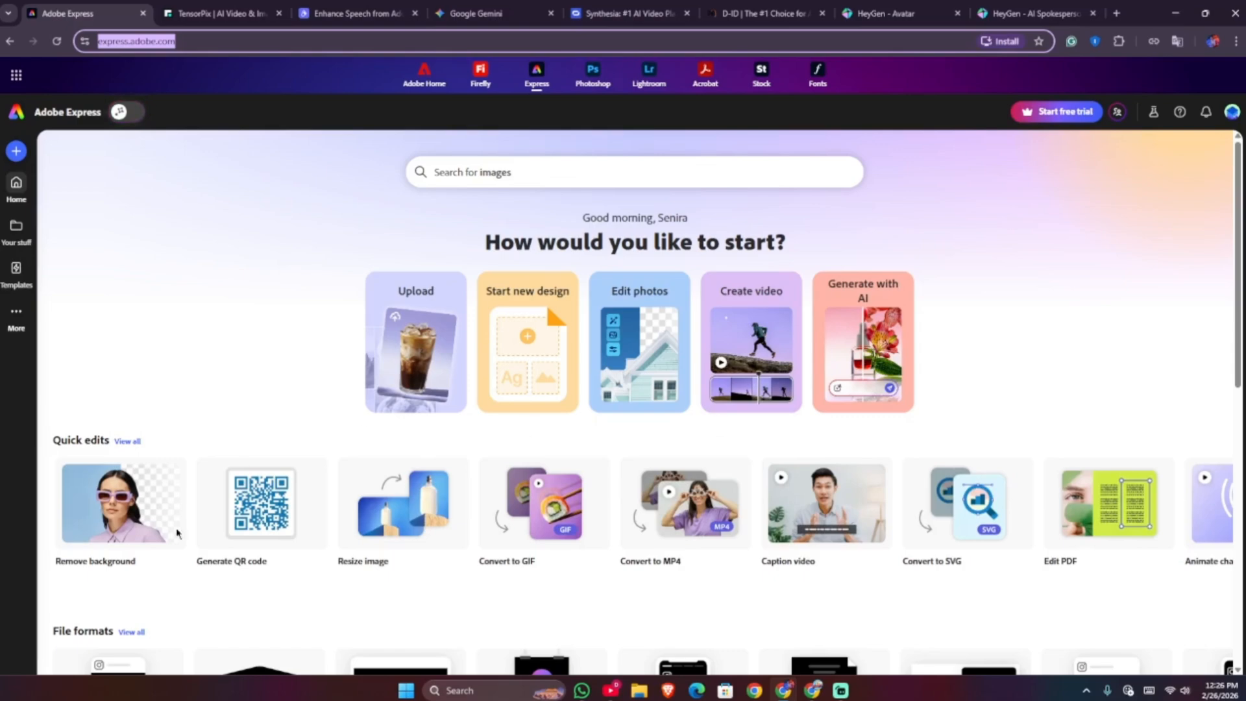
Open the Generate QR code tool, try the blue, orange, red and green code colors, and set the color to black.
{"action": "left_click", "coordinate": [260, 503]}
{"action": "left_click", "coordinate": [520, 432]}
{"action": "left_click", "coordinate": [553, 433]}
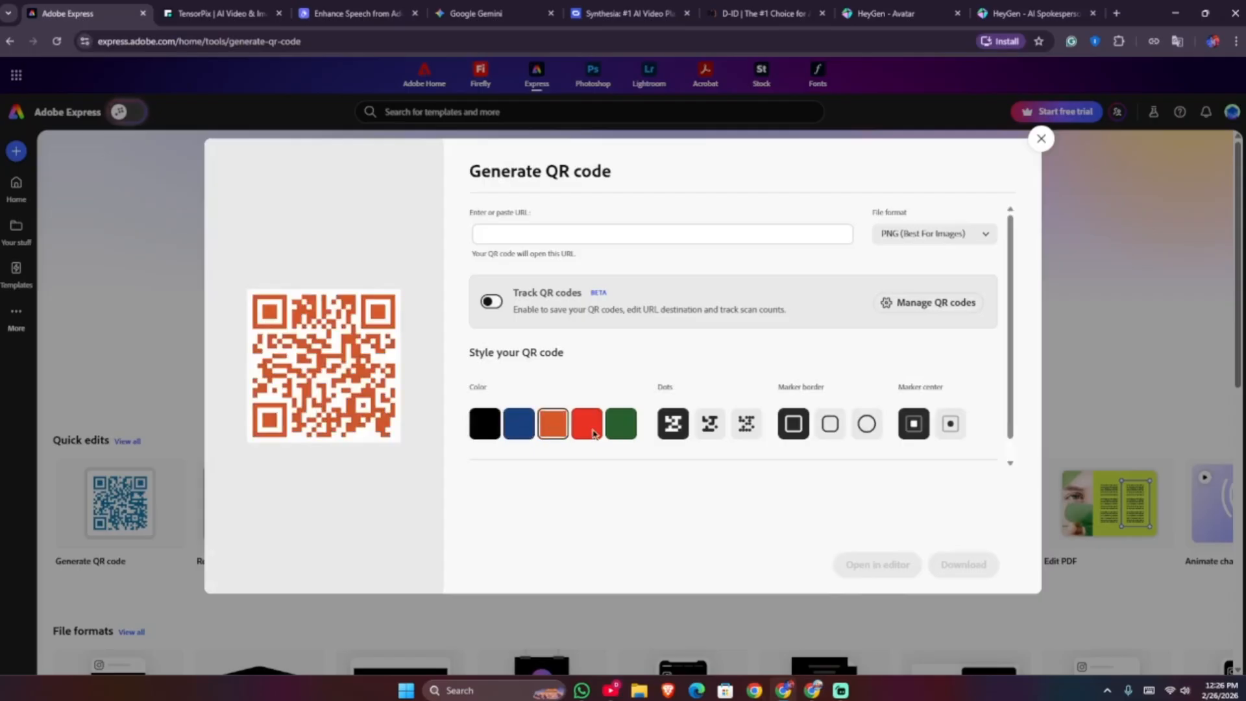
{"action": "left_click", "coordinate": [593, 432]}
{"action": "left_click", "coordinate": [613, 433]}
{"action": "left_click", "coordinate": [513, 432]}
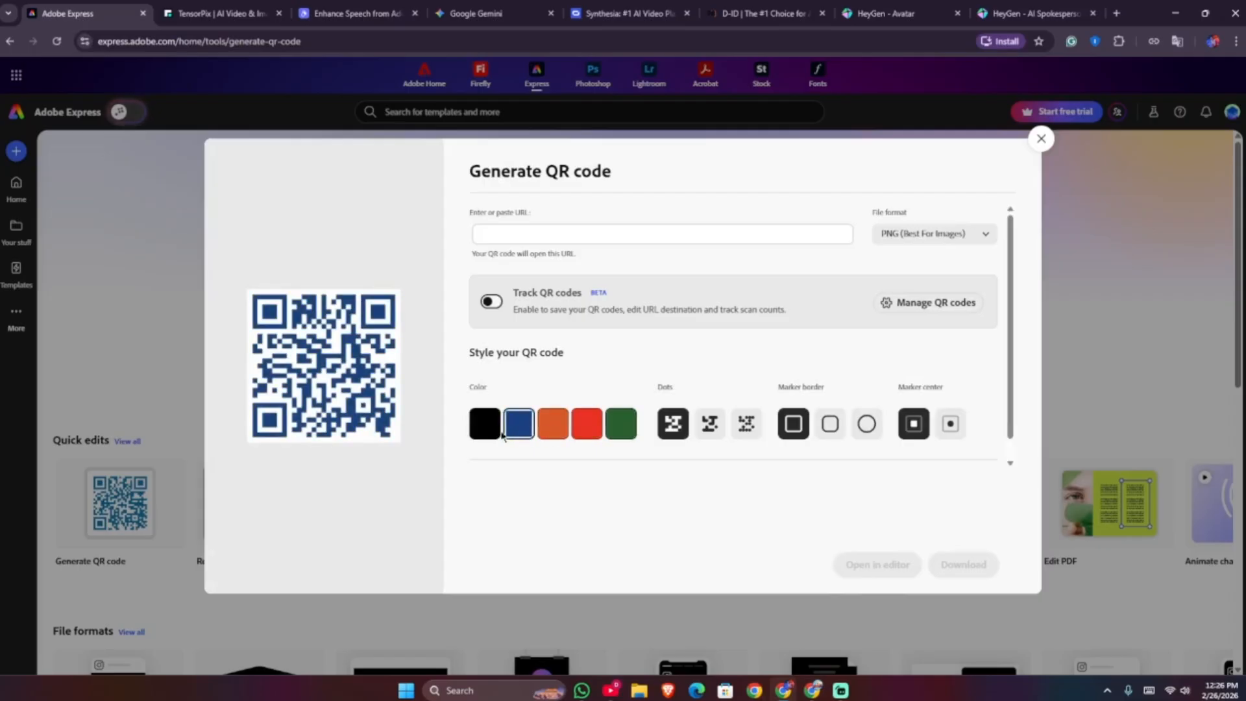
{"action": "left_click", "coordinate": [497, 435]}
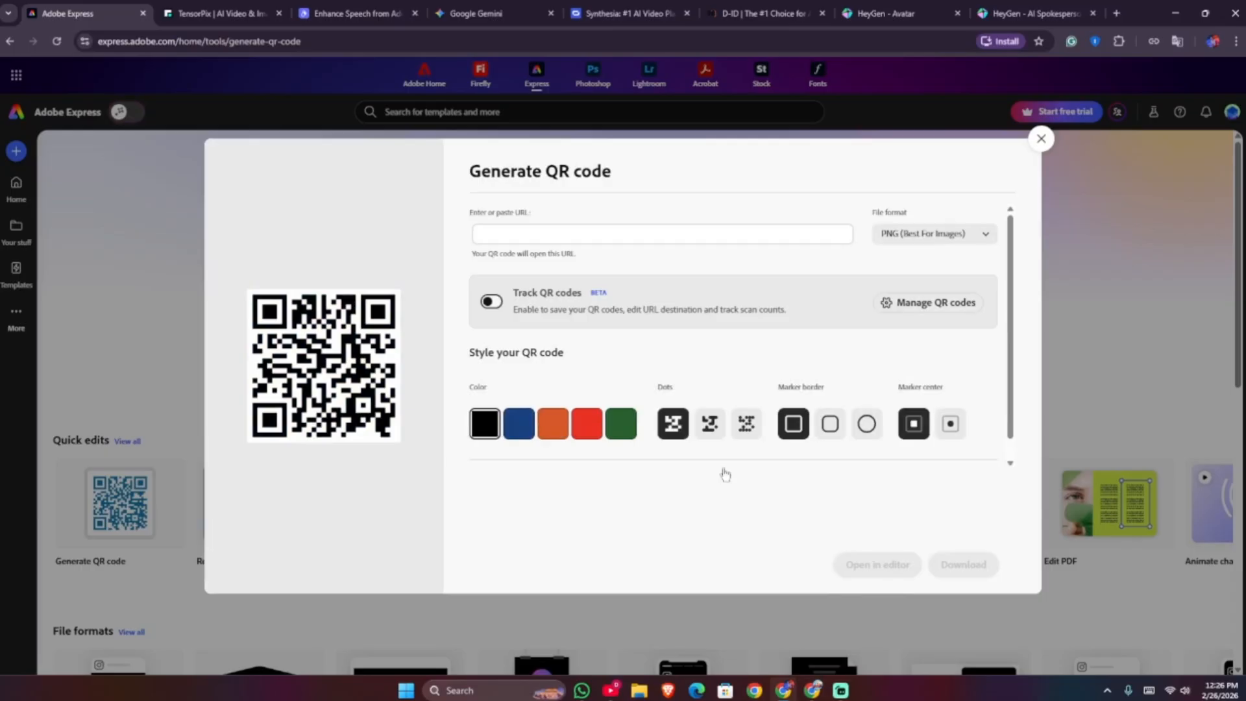
Try the circular and rounded marker borders on the QR code and return to the square border.
{"action": "left_click", "coordinate": [866, 424]}
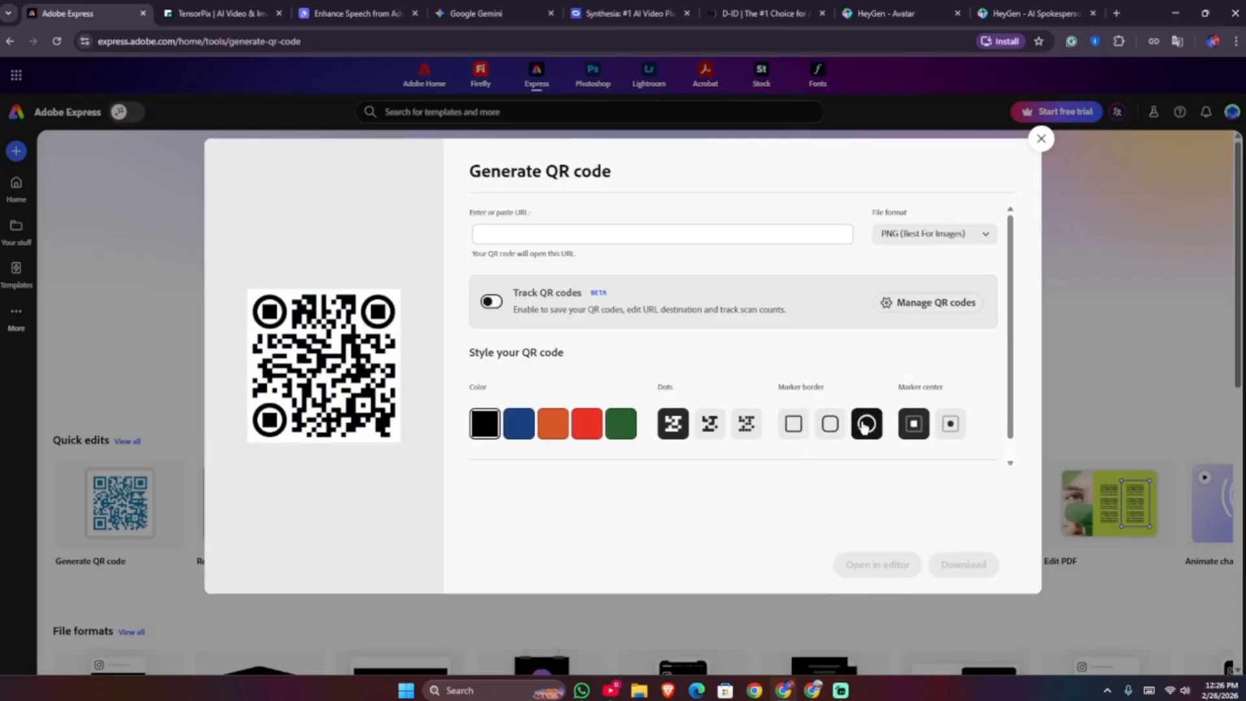
{"action": "left_click", "coordinate": [837, 433]}
{"action": "left_click", "coordinate": [793, 425]}
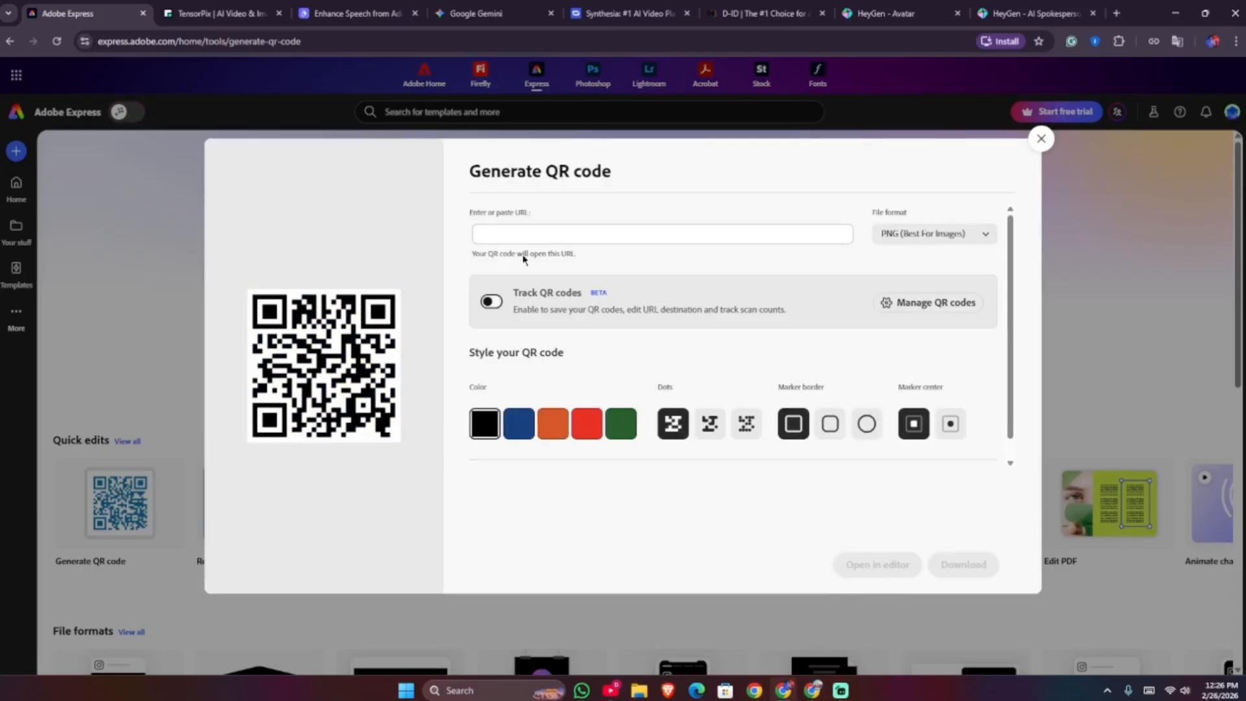
{"action": "left_click", "coordinate": [521, 239]}
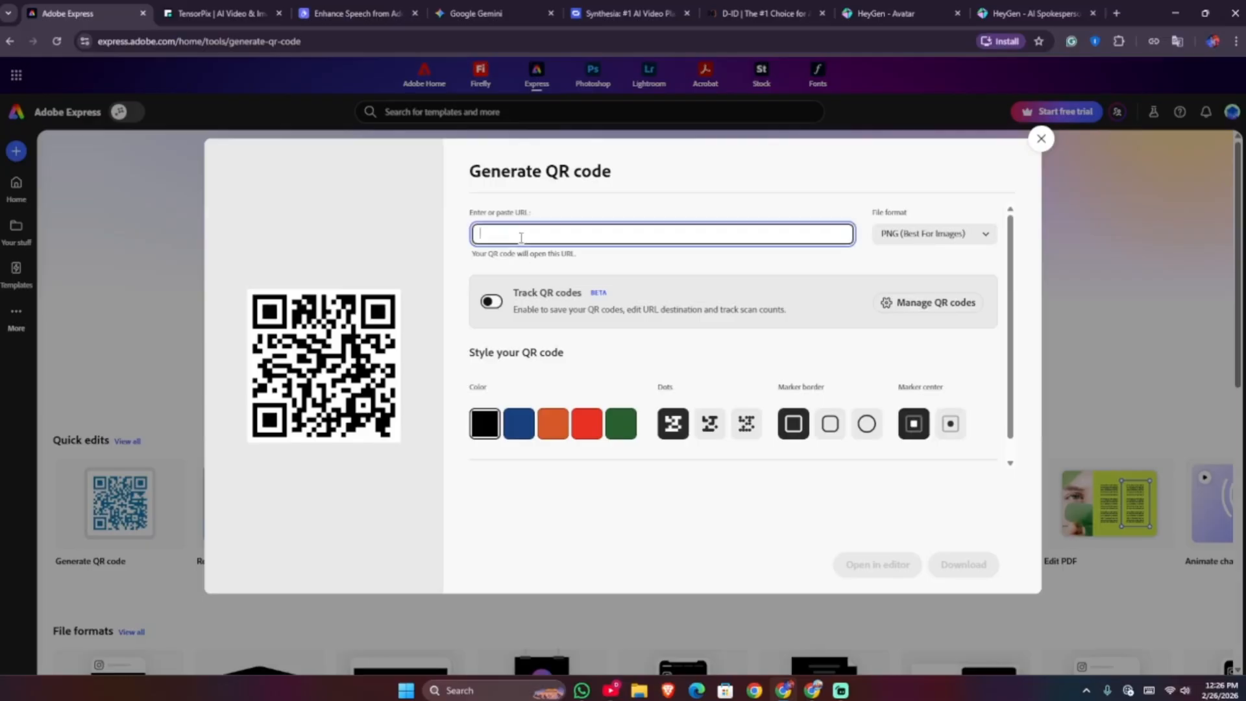
{"action": "mouse_move", "coordinate": [766, 3]}
{"action": "left_click", "coordinate": [347, 40]}
{"action": "key", "text": "ctrl+c"}
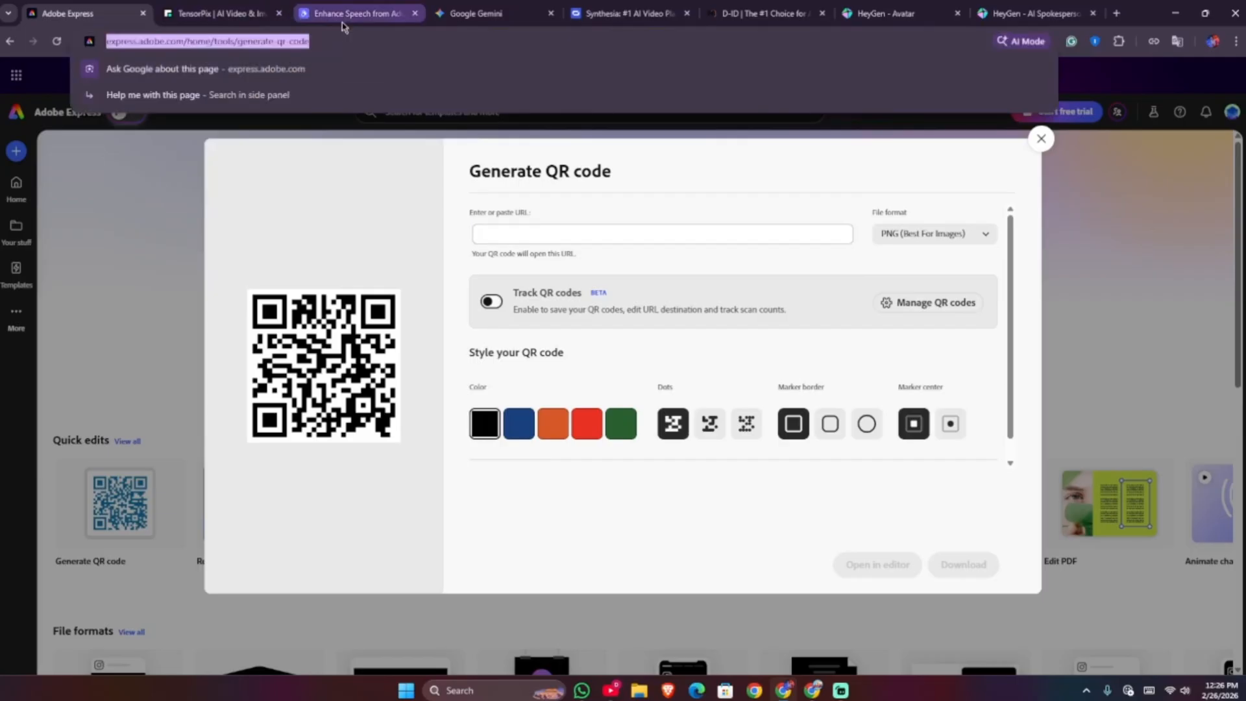
{"action": "left_click", "coordinate": [350, 180]}
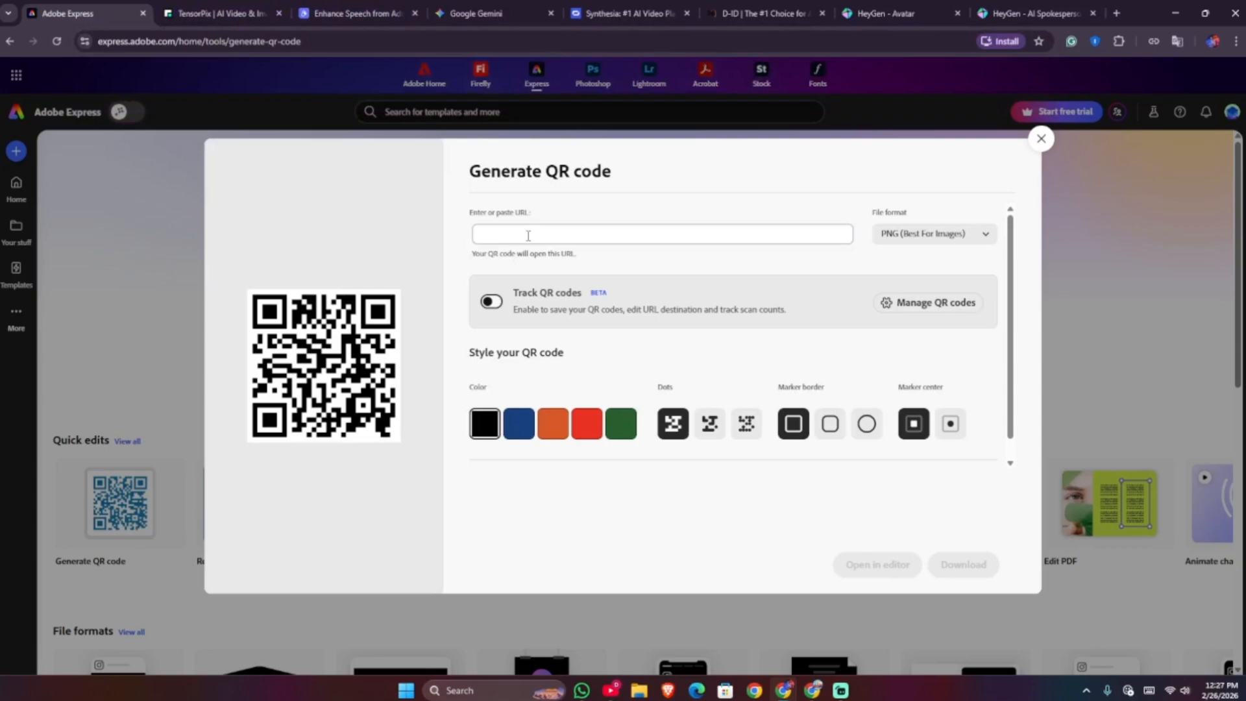
{"action": "left_click", "coordinate": [529, 235]}
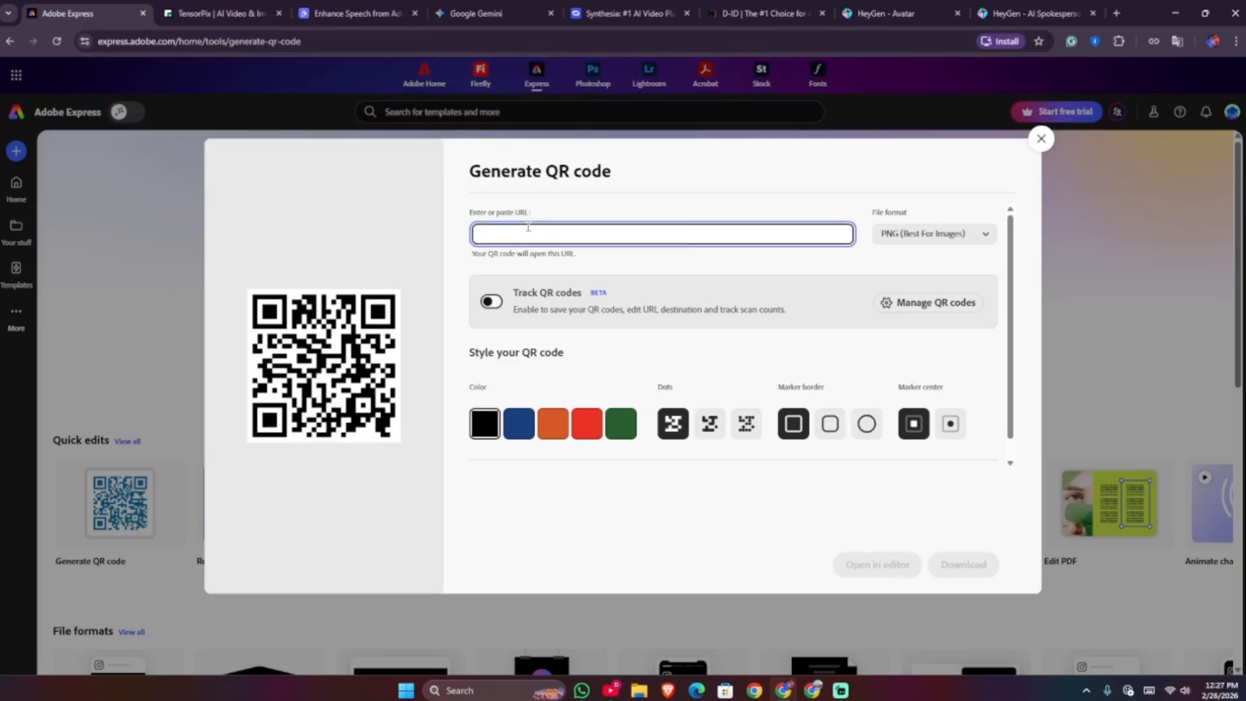
{"action": "key", "text": "ctrl+v"}
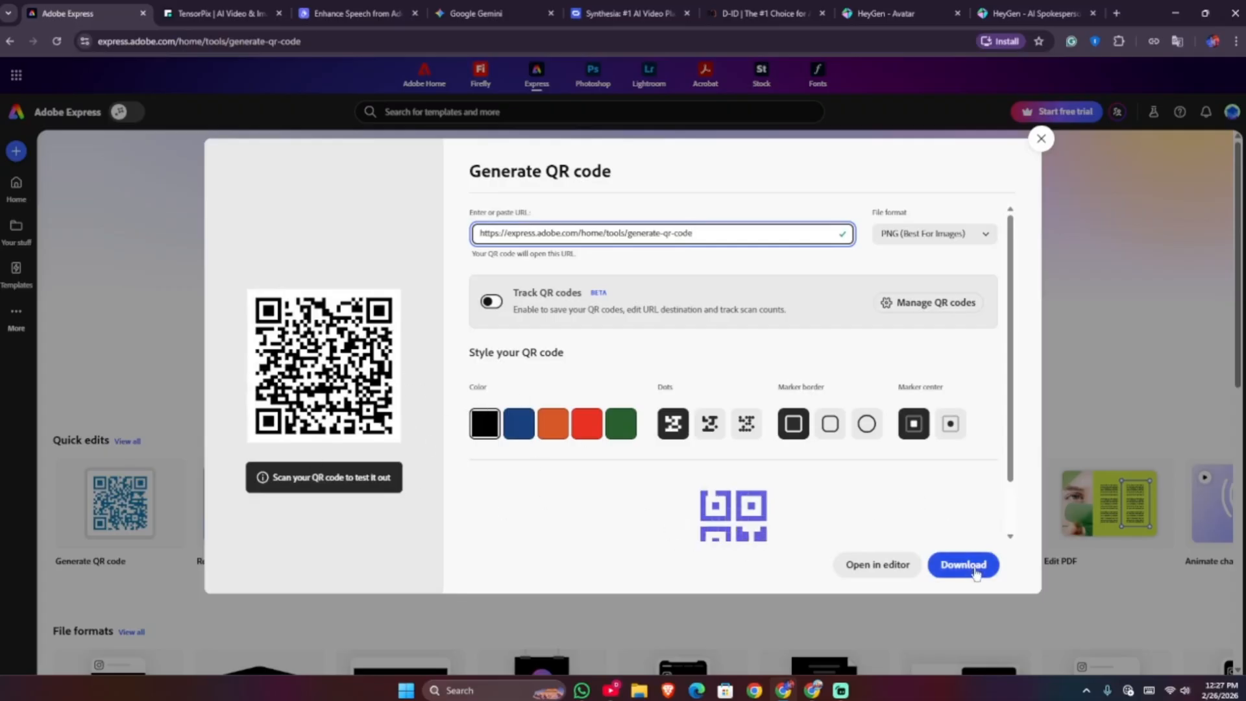
Look over the editable templates that include the QR code and close the Generate QR code tool.
{"action": "scroll", "coordinate": [818, 454], "scroll_direction": "down", "scroll_amount": 3}
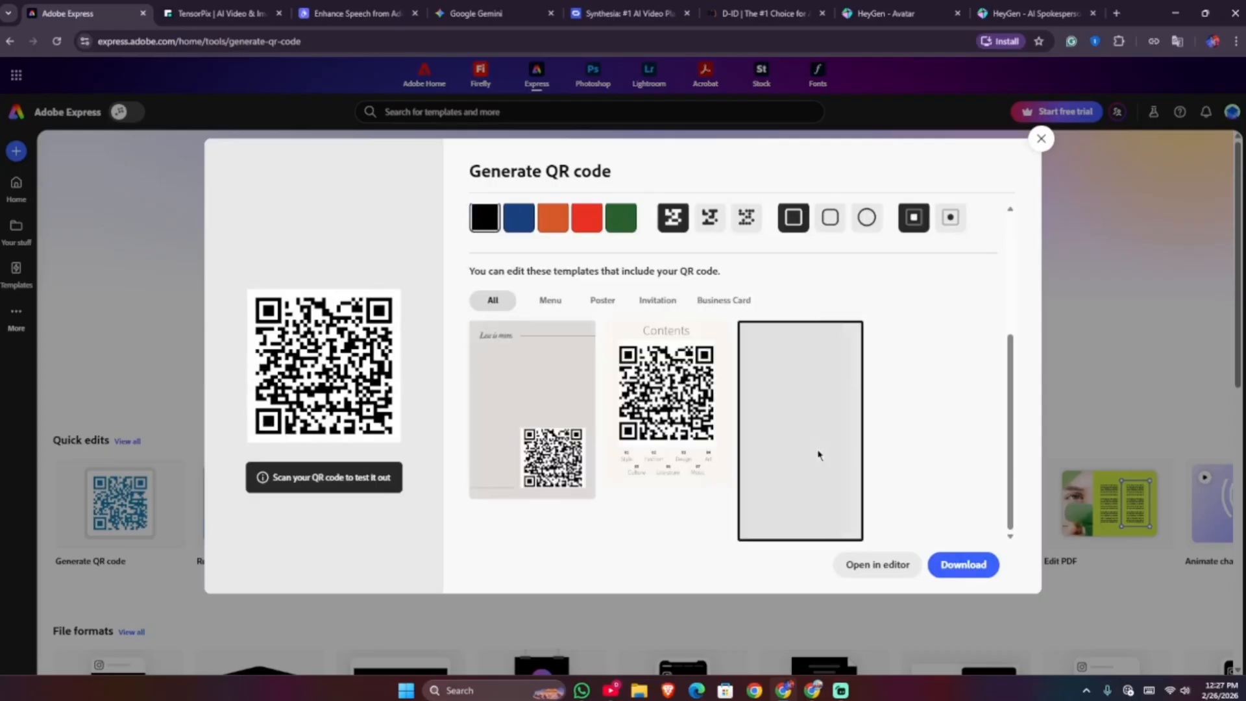
{"action": "scroll", "coordinate": [819, 454], "scroll_direction": "up", "scroll_amount": 3}
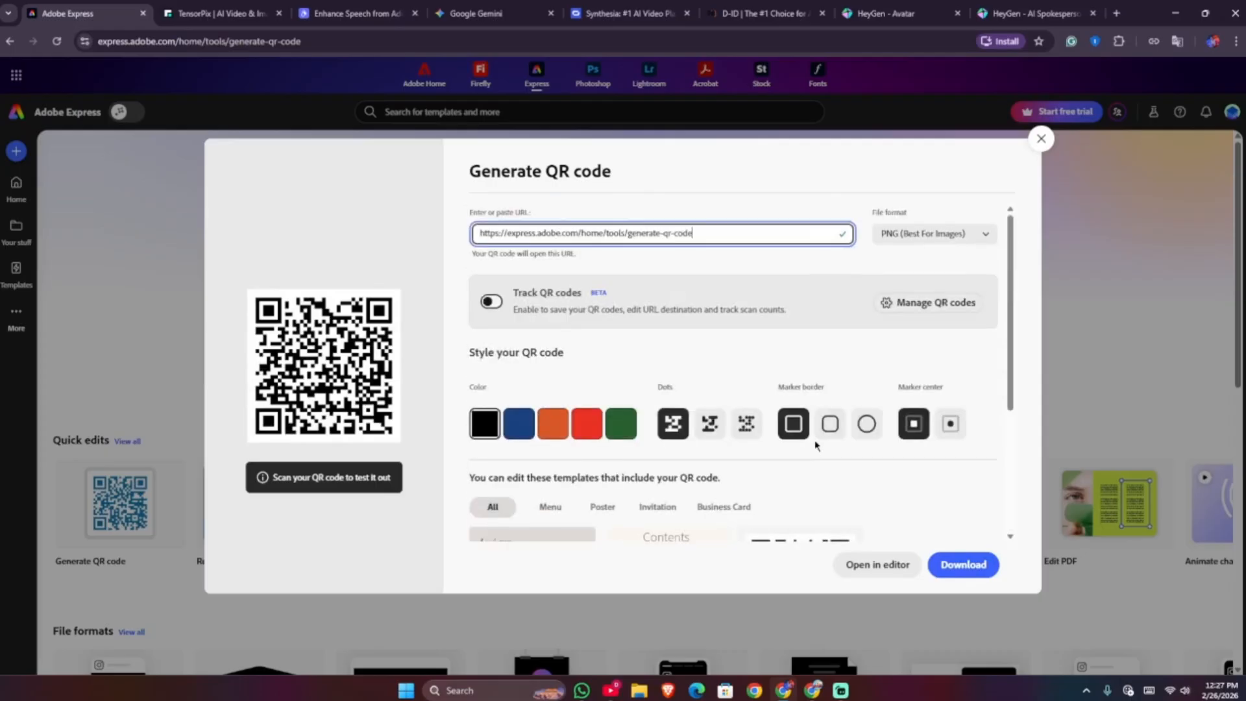
{"action": "left_click", "coordinate": [1041, 139]}
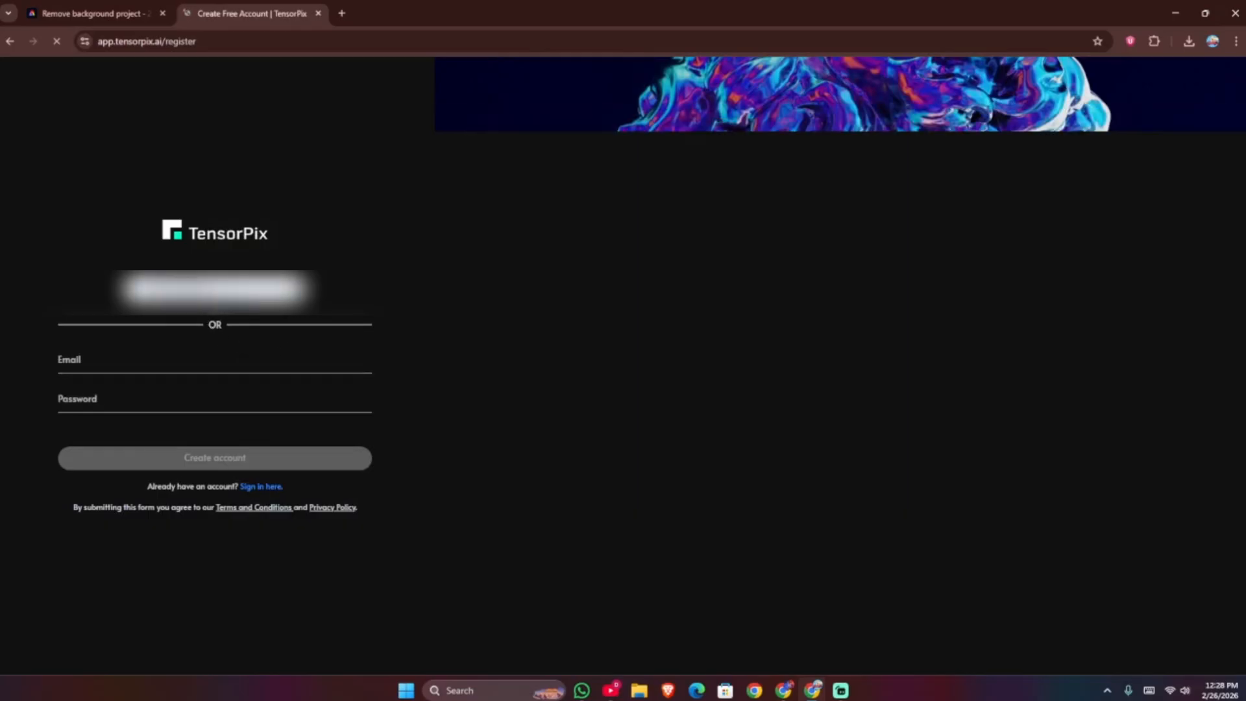
Sign up for TensorPix without the email form and upload "WhatsApp Video 2026-02-25 at 2.29.09 PM.mp4" for enhancement.
{"action": "left_click", "coordinate": [285, 295]}
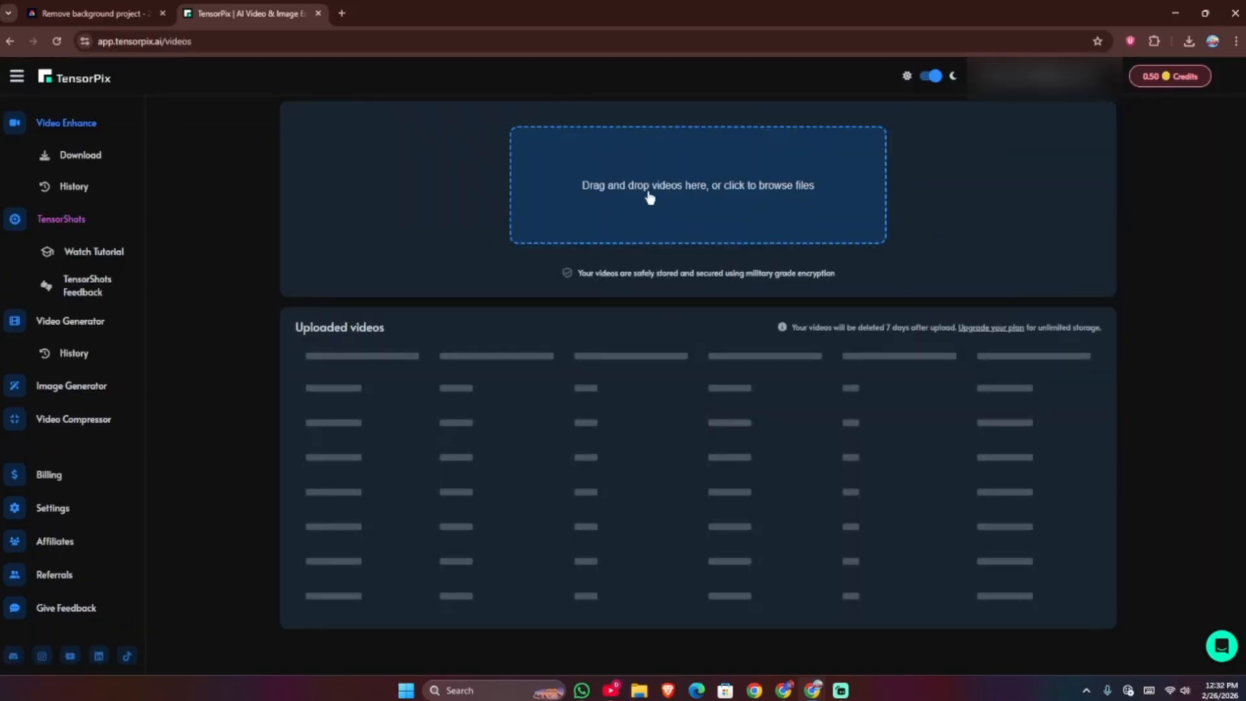
{"action": "left_click", "coordinate": [701, 203]}
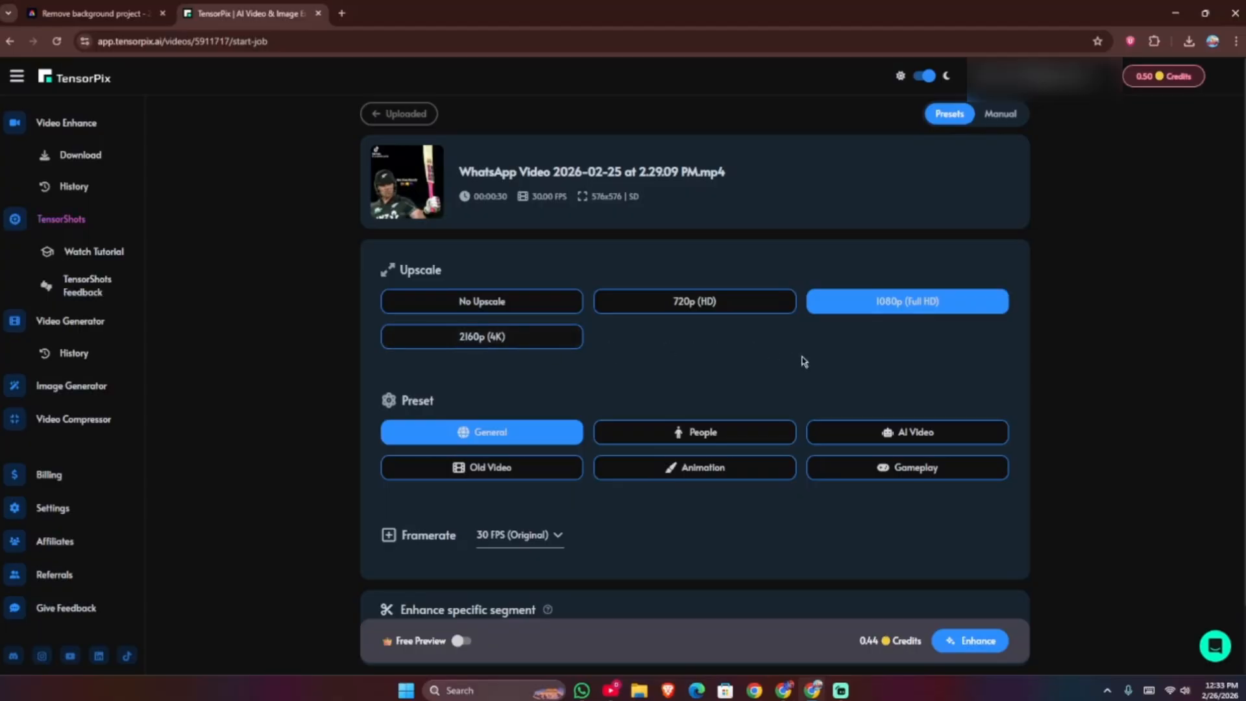
Review the frame rate choices, keep 30 FPS (Original), and enhance the video with the 1080p (Full HD) upscale and General preset.
{"action": "scroll", "coordinate": [815, 362], "scroll_direction": "down", "scroll_amount": 1}
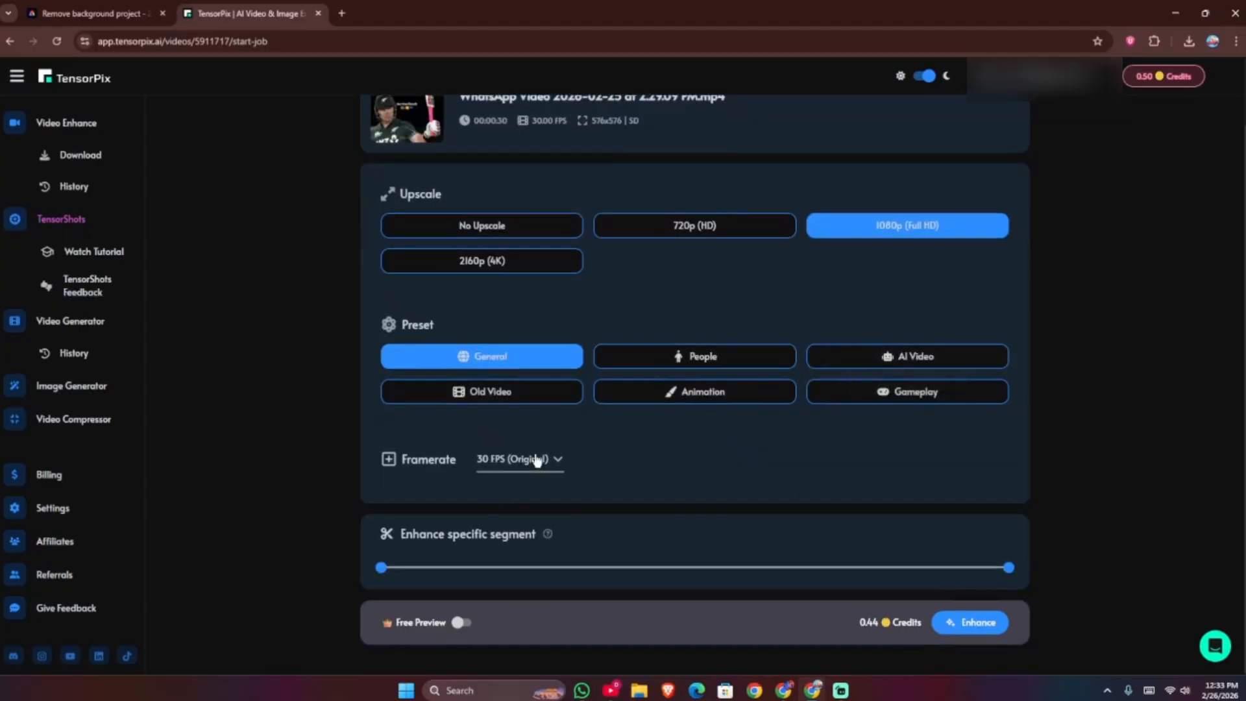
{"action": "left_click", "coordinate": [558, 459]}
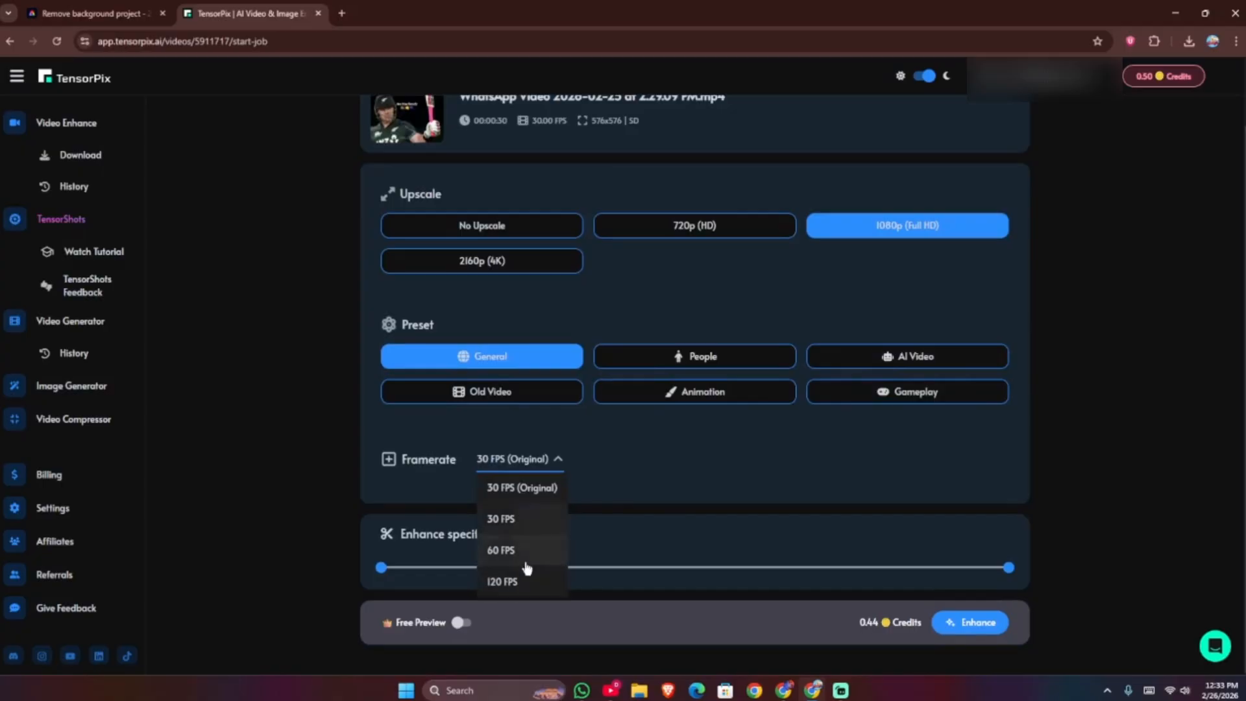
{"action": "left_click", "coordinate": [683, 505]}
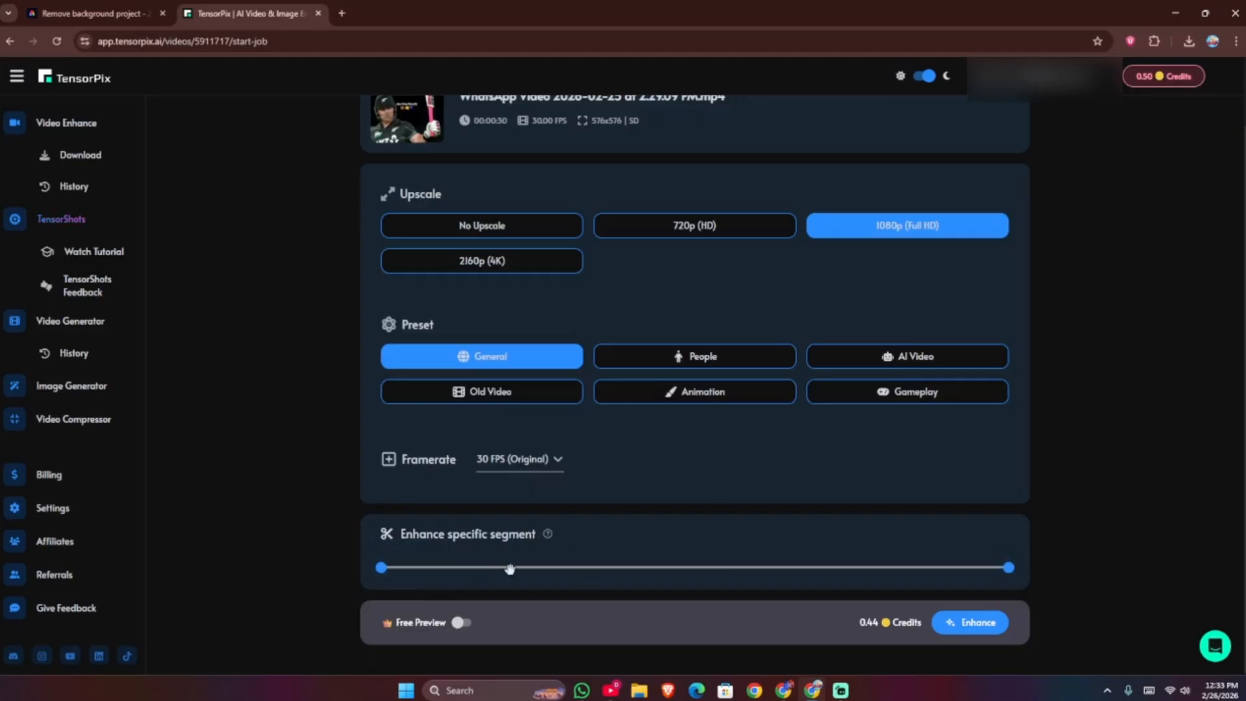
{"action": "scroll", "coordinate": [807, 402], "scroll_direction": "up", "scroll_amount": 2}
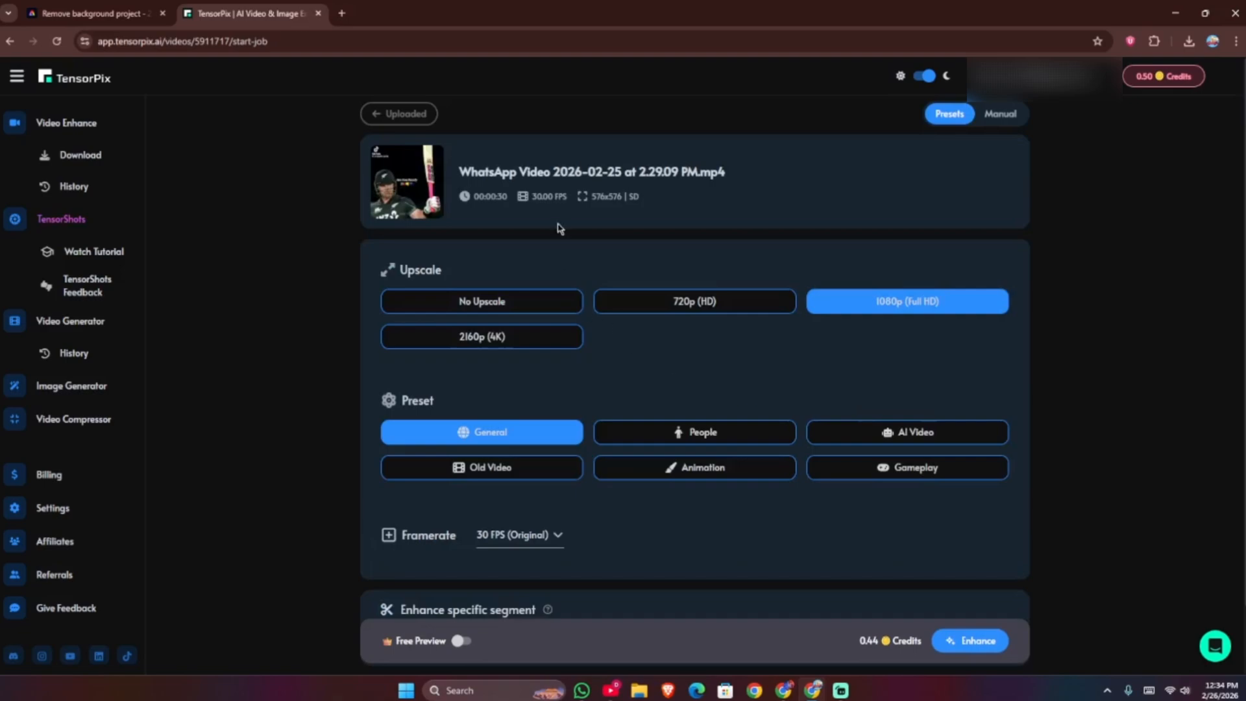
{"action": "scroll", "coordinate": [853, 435], "scroll_direction": "down", "scroll_amount": 2}
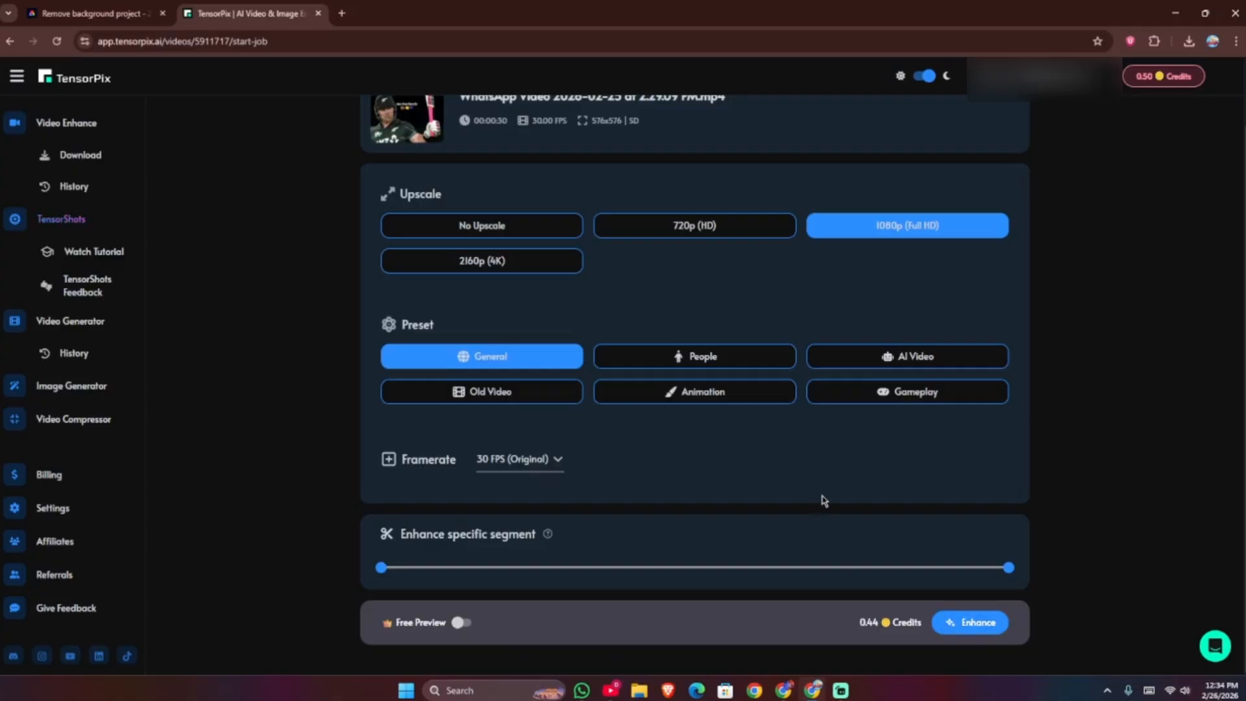
{"action": "scroll", "coordinate": [844, 512], "scroll_direction": "up", "scroll_amount": 1}
{"action": "scroll", "coordinate": [928, 633], "scroll_direction": "down", "scroll_amount": 1}
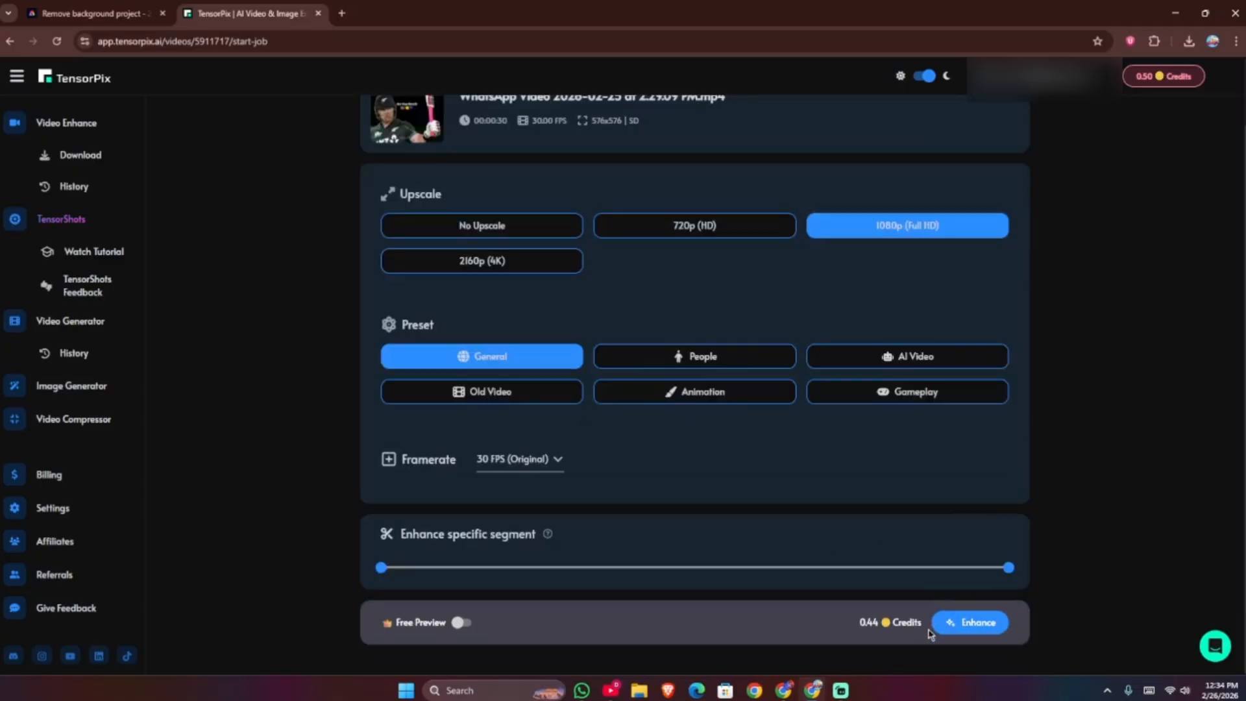
{"action": "left_click", "coordinate": [968, 623]}
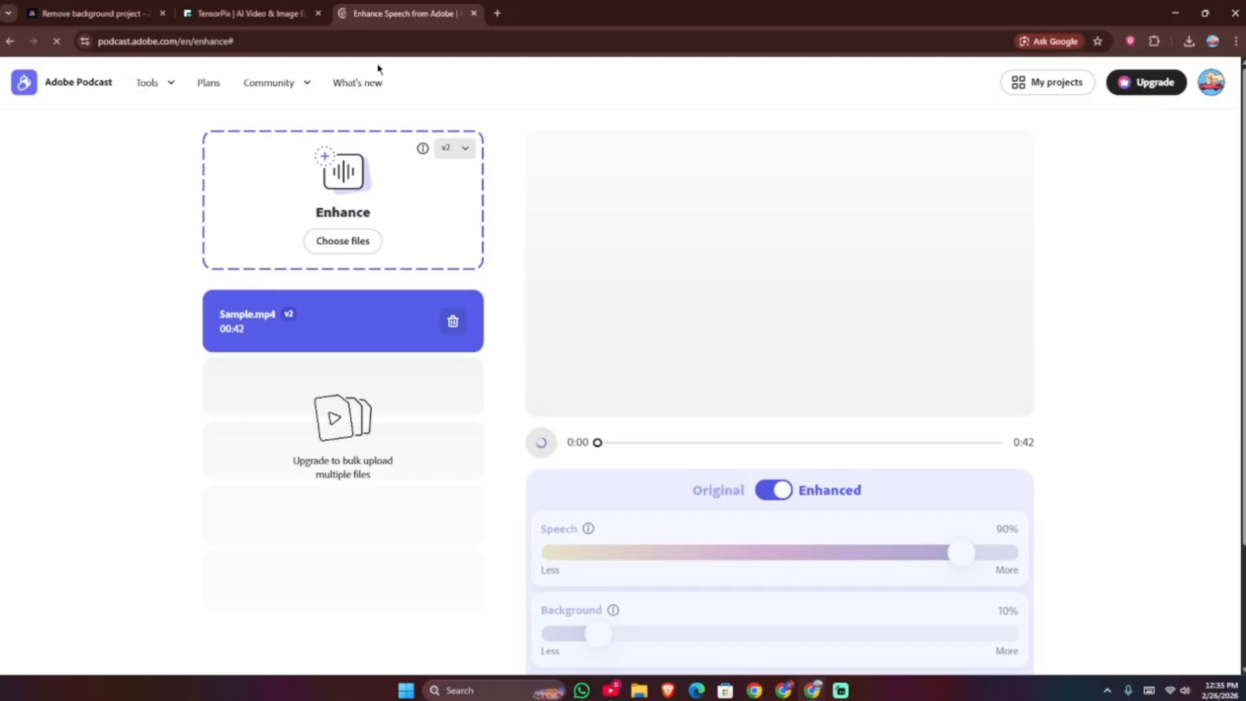
Switch to Adobe Podcast and upload the WhatsApp Ptt 2026-02-23 voice recording for v2 speech enhancement.
{"action": "left_click", "coordinate": [1210, 89]}
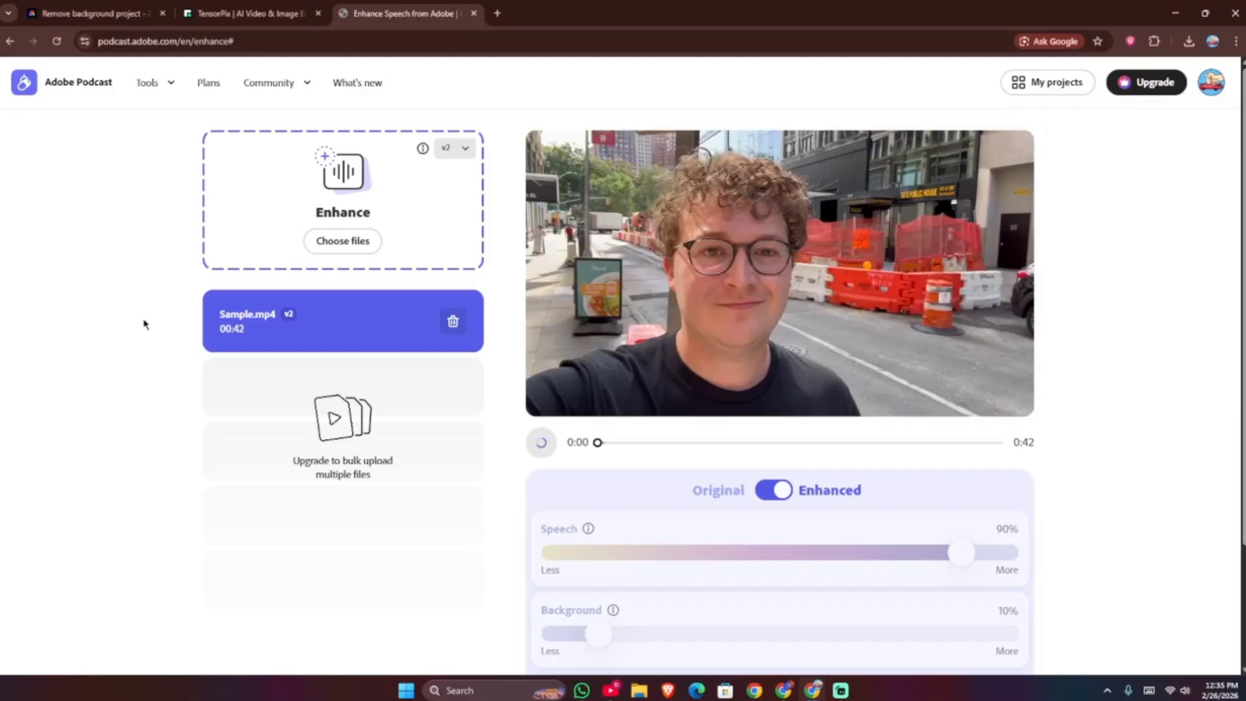
{"action": "left_click", "coordinate": [355, 250]}
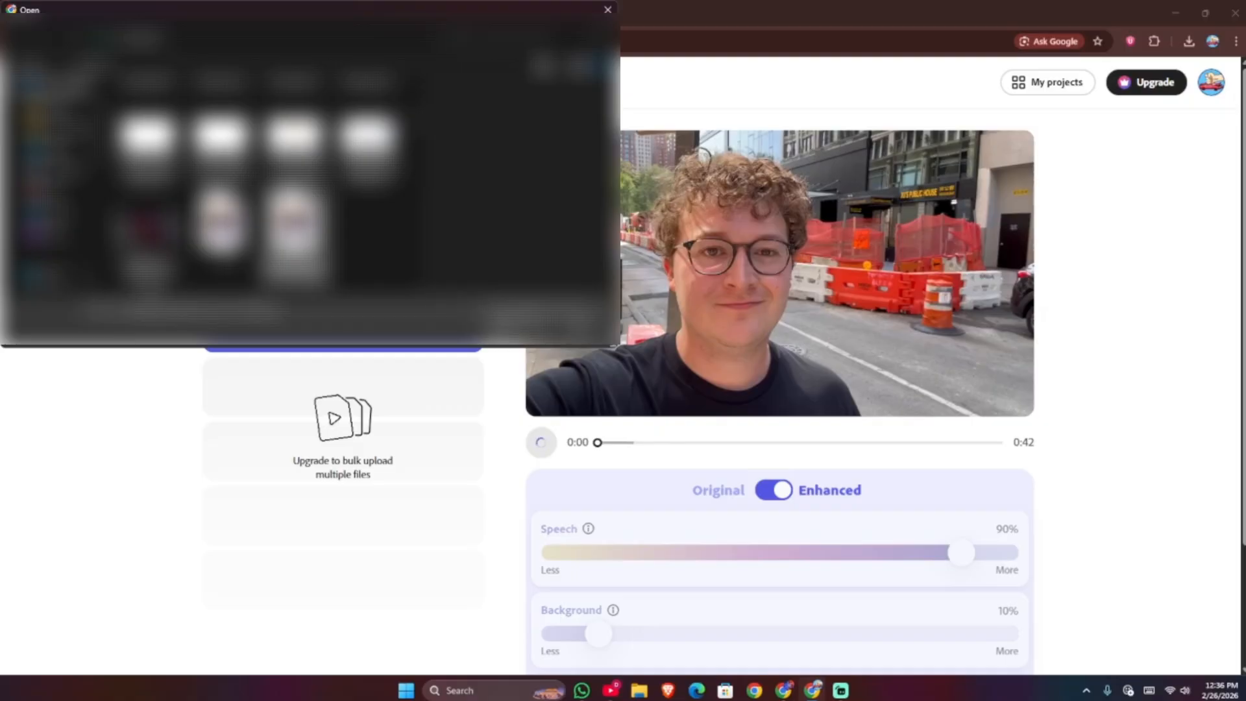
{"action": "key", "text": "Return"}
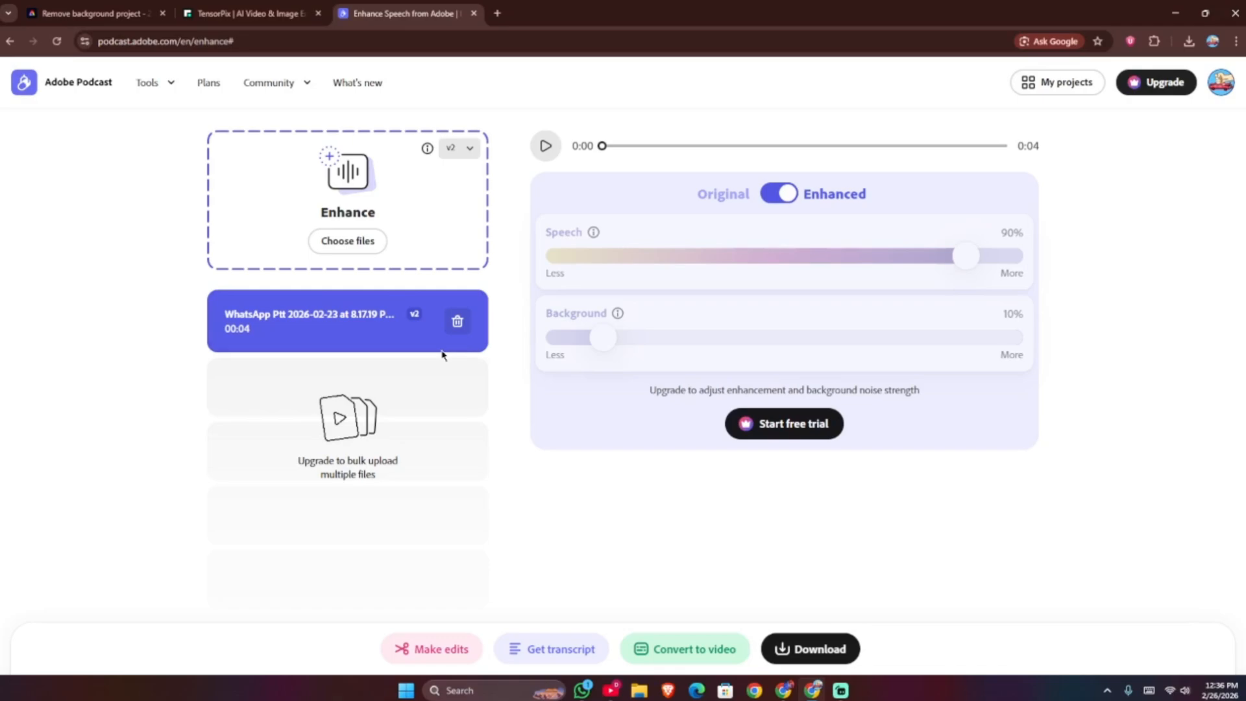
Play the original and enhanced versions of the voice recording to compare them.
{"action": "key", "text": "space"}
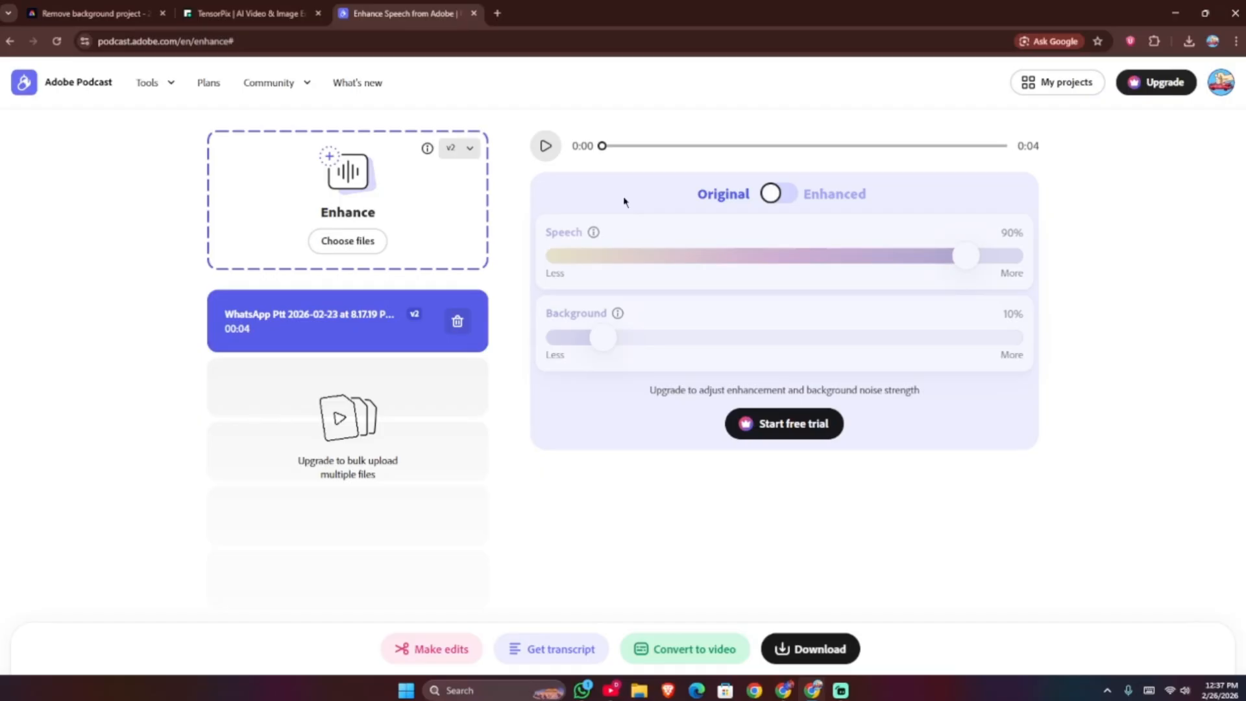
{"action": "left_click", "coordinate": [777, 193]}
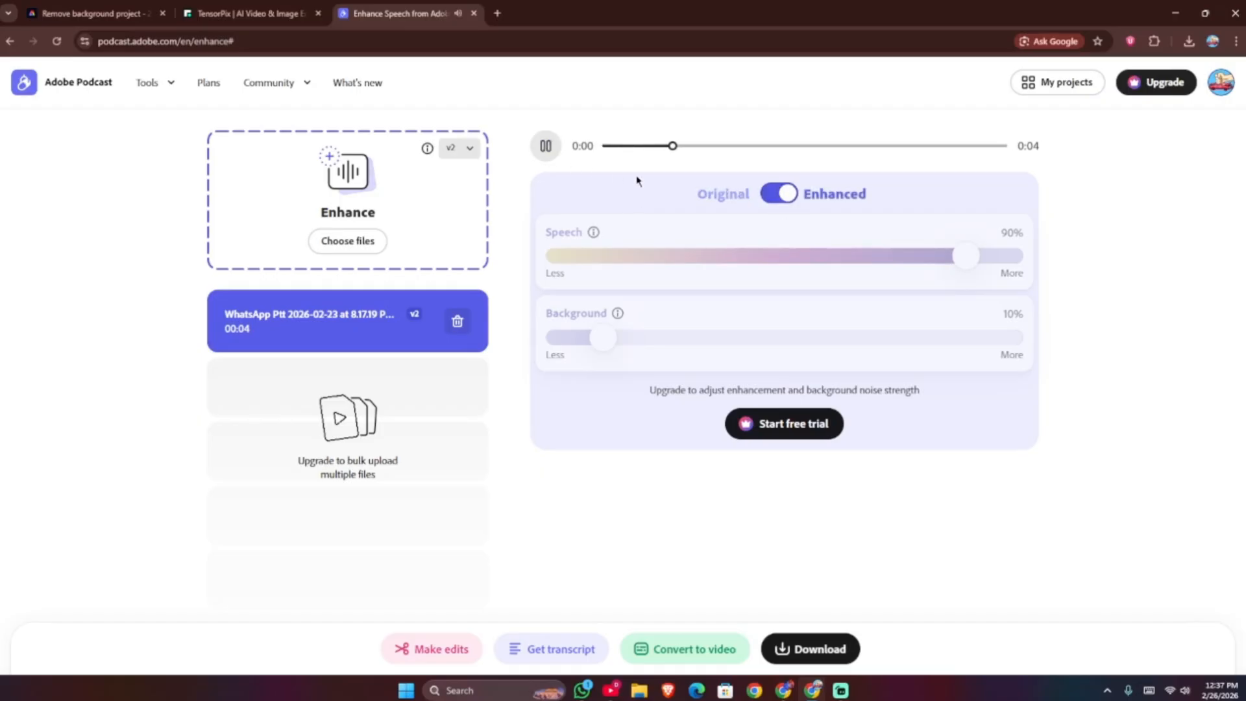